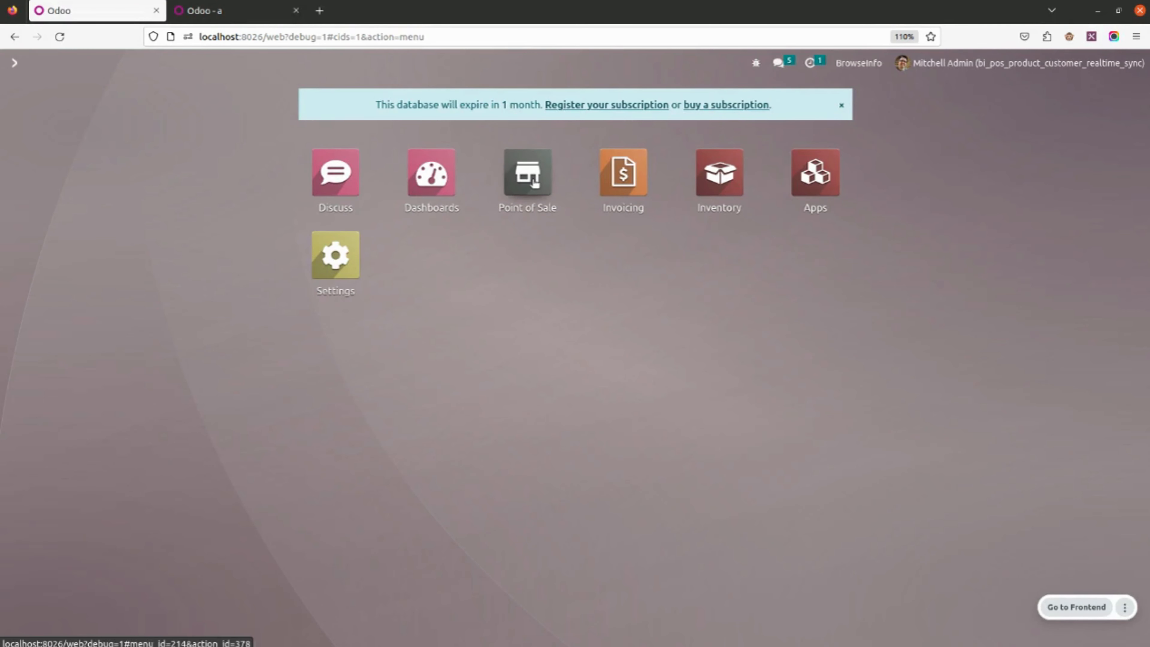
- Open the Point of Sale settings and save them with Enable POS Product Customer Sync switched on
{"action": "left_click", "coordinate": [529, 180]}
{"action": "left_click", "coordinate": [359, 70]}
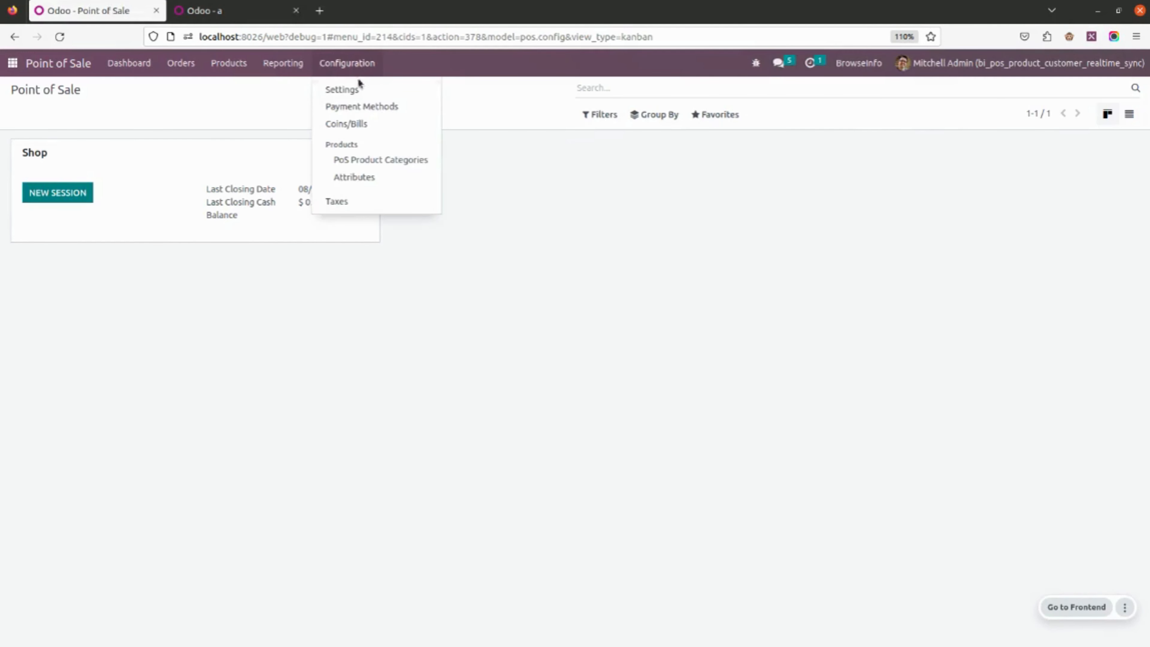
{"action": "left_click", "coordinate": [360, 90]}
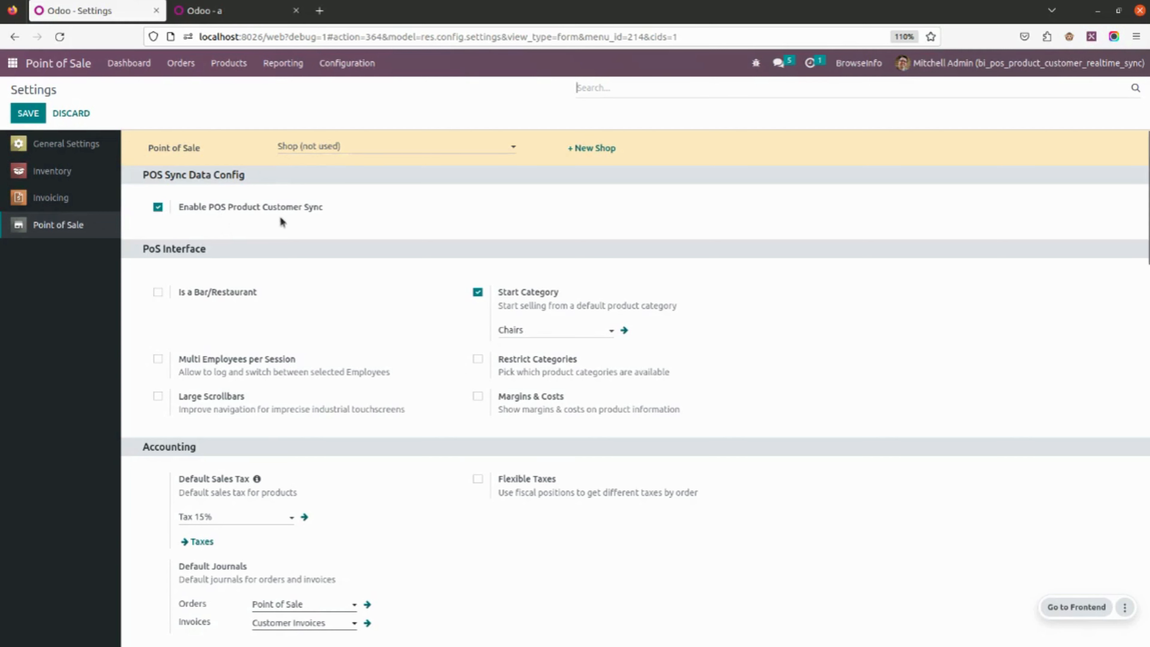
{"action": "left_click", "coordinate": [29, 114]}
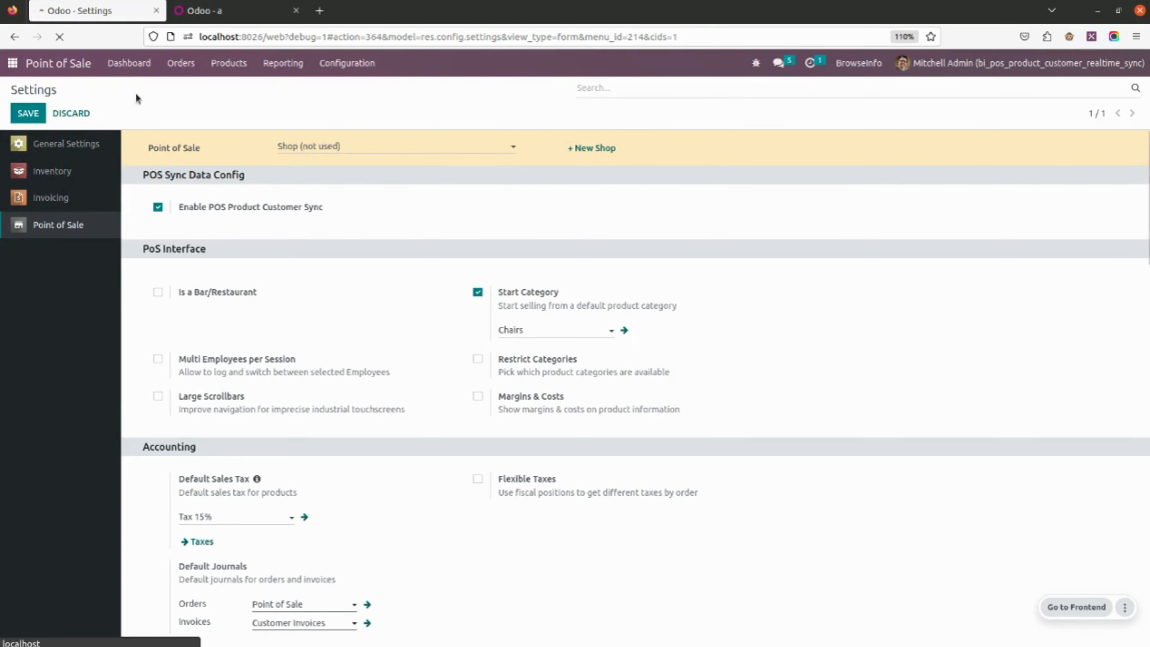
- Close the extra browser tab and open the Shop session with 0 opening cash, keeping the backend in a separate tab
{"action": "left_click", "coordinate": [296, 10]}
{"action": "left_click", "coordinate": [129, 63]}
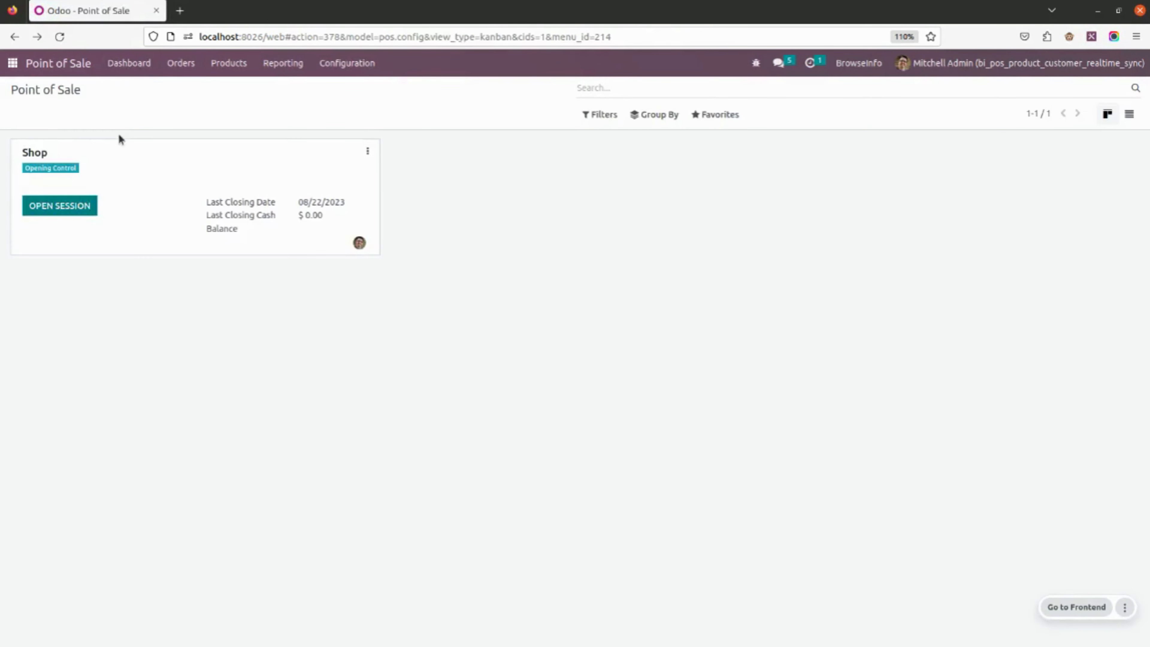
{"action": "left_click", "coordinate": [67, 209]}
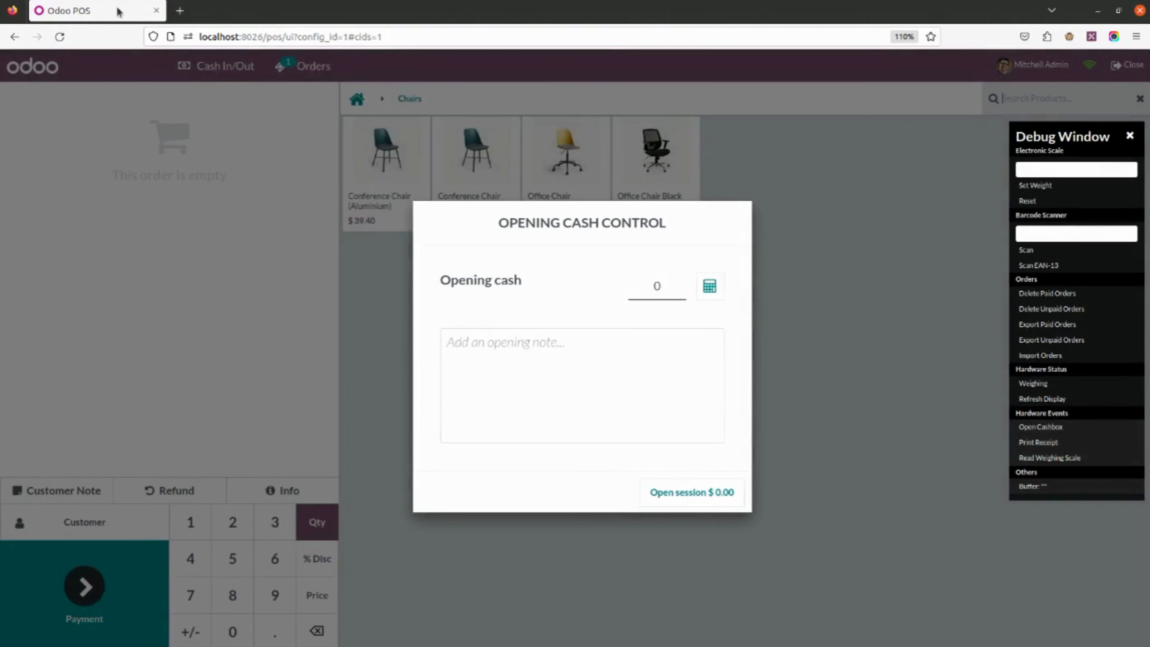
{"action": "left_click", "coordinate": [689, 492]}
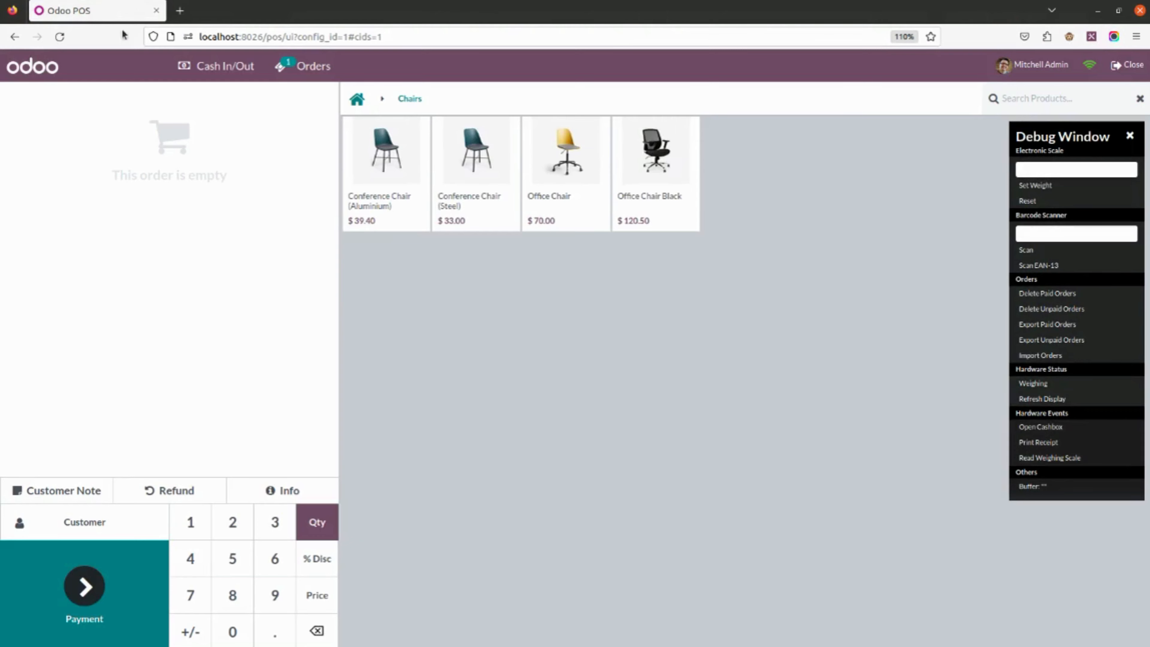
{"action": "left_click", "coordinate": [162, 89]}
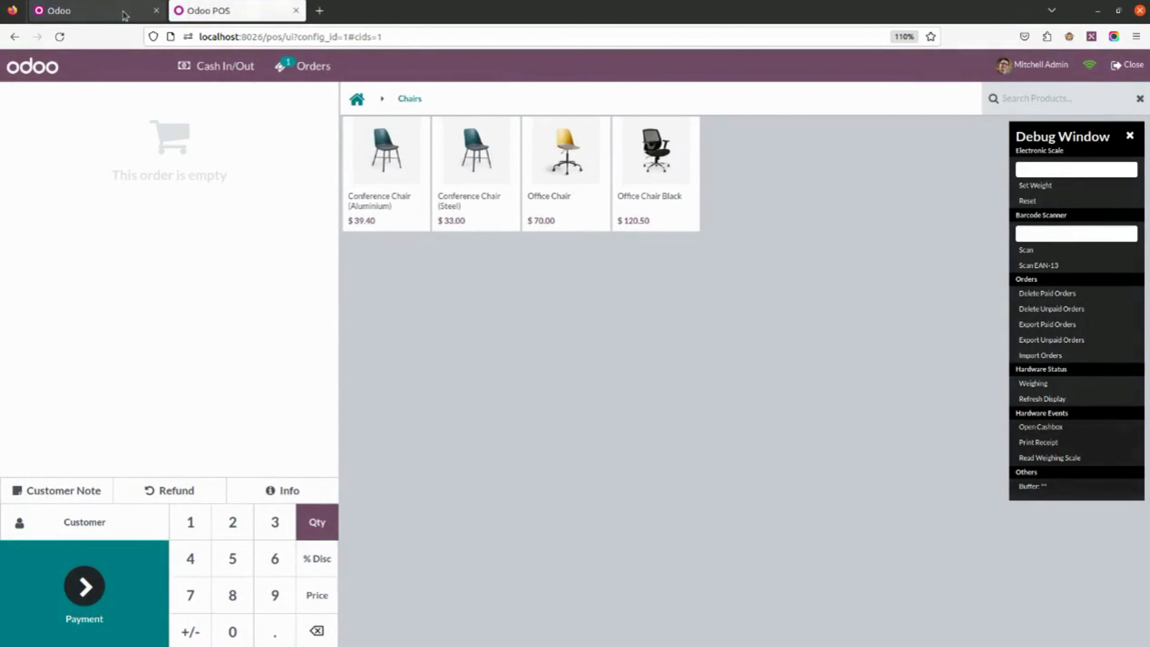
{"action": "left_click", "coordinate": [127, 11]}
{"action": "left_click", "coordinate": [206, 11]}
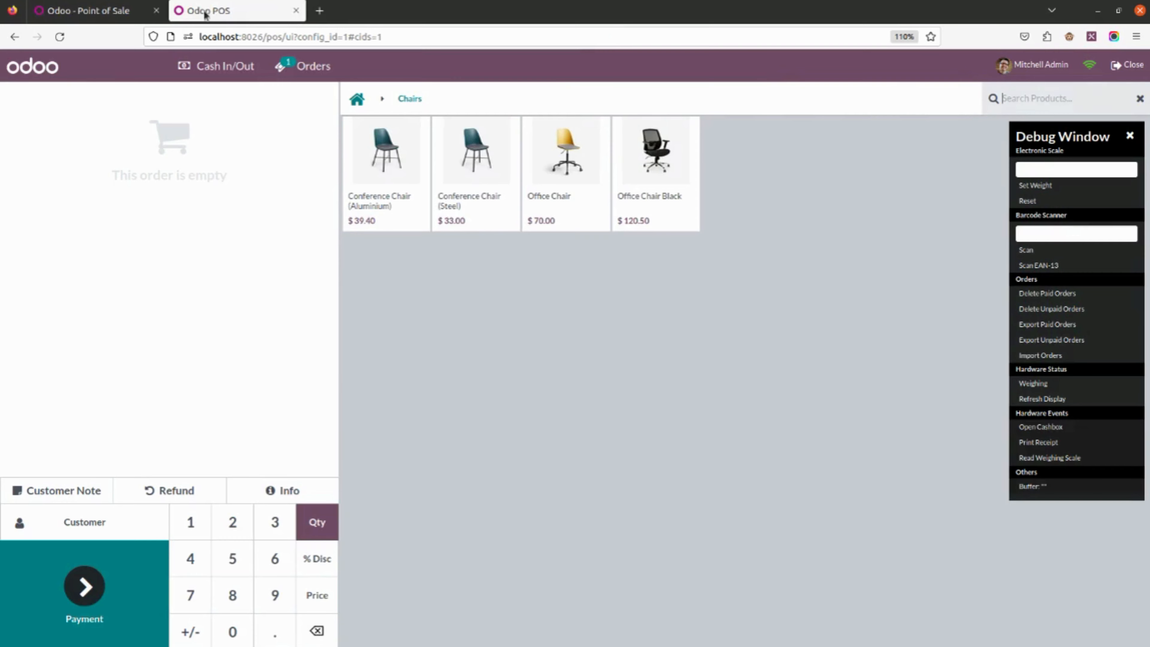
- Create a product named Mobile in the backend with the Storable Product type and save it
{"action": "left_click", "coordinate": [109, 13]}
{"action": "left_click", "coordinate": [228, 63]}
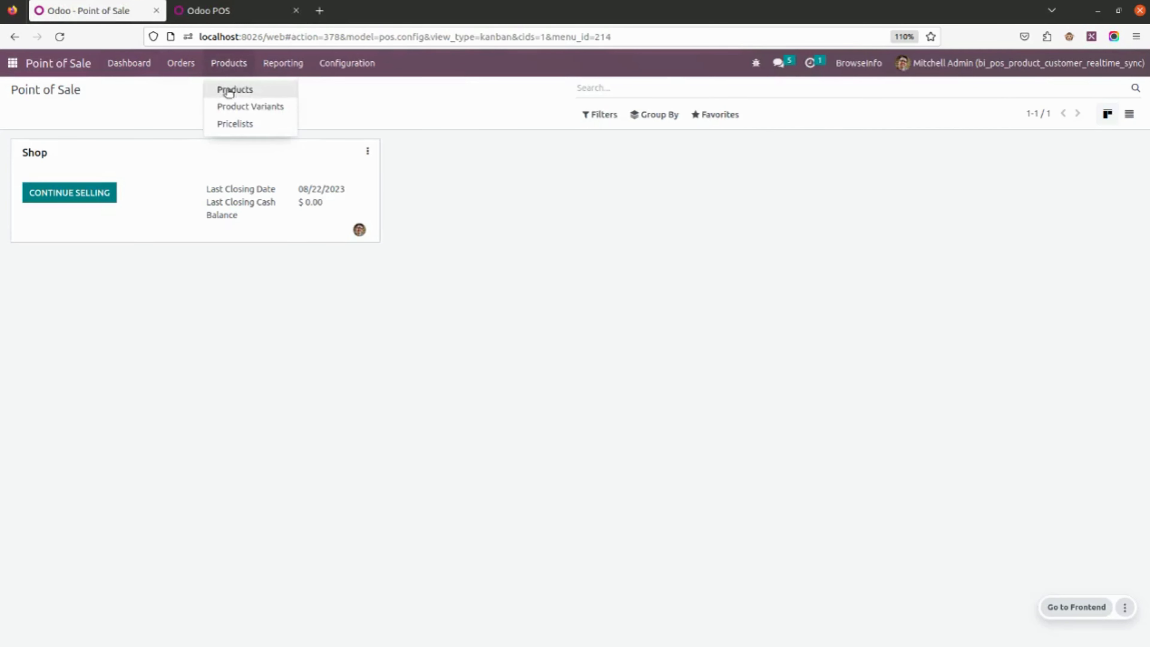
{"action": "left_click", "coordinate": [226, 89]}
{"action": "left_click", "coordinate": [27, 114]}
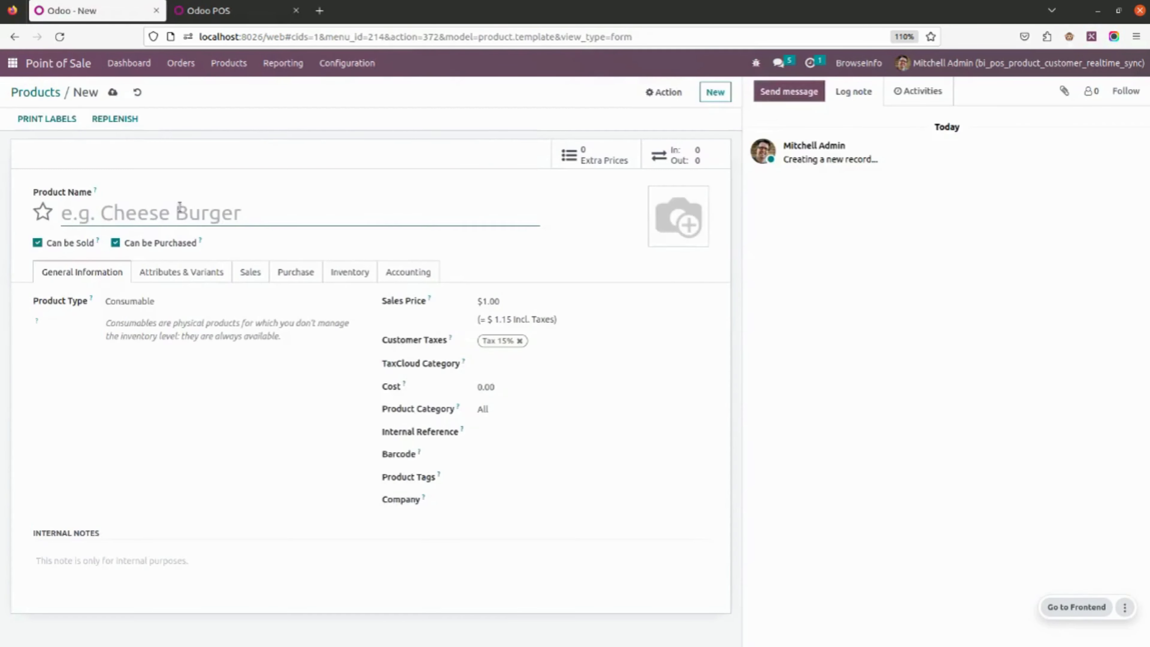
{"action": "type", "text": "Mobile"}
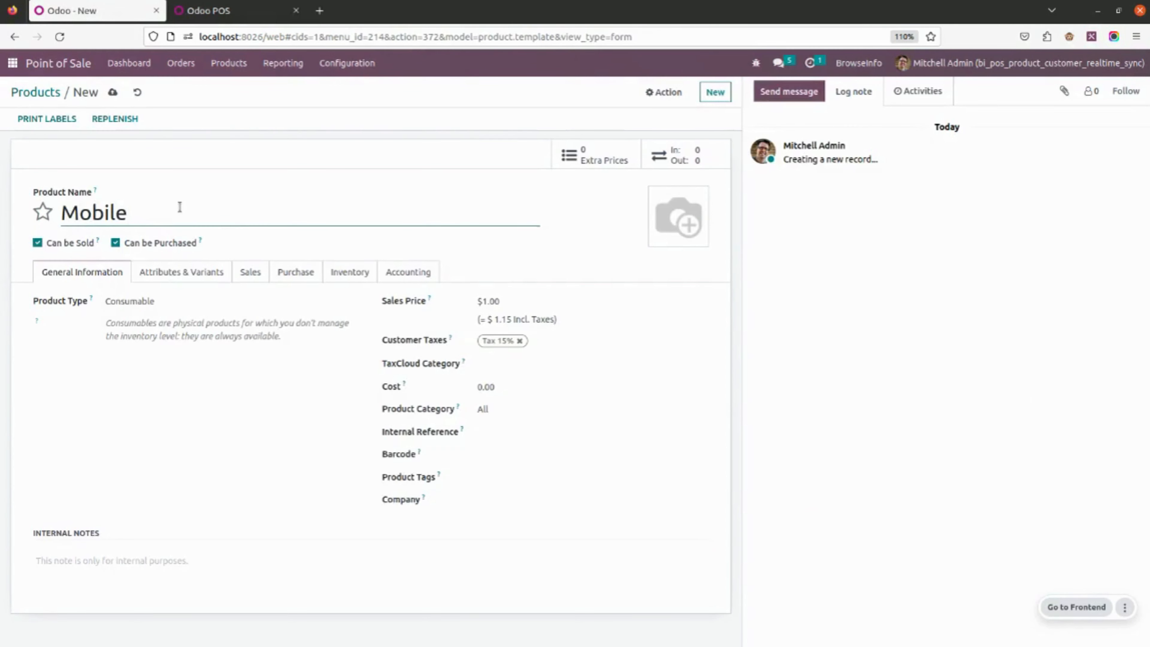
{"action": "left_click", "coordinate": [158, 305]}
{"action": "left_click", "coordinate": [180, 353]}
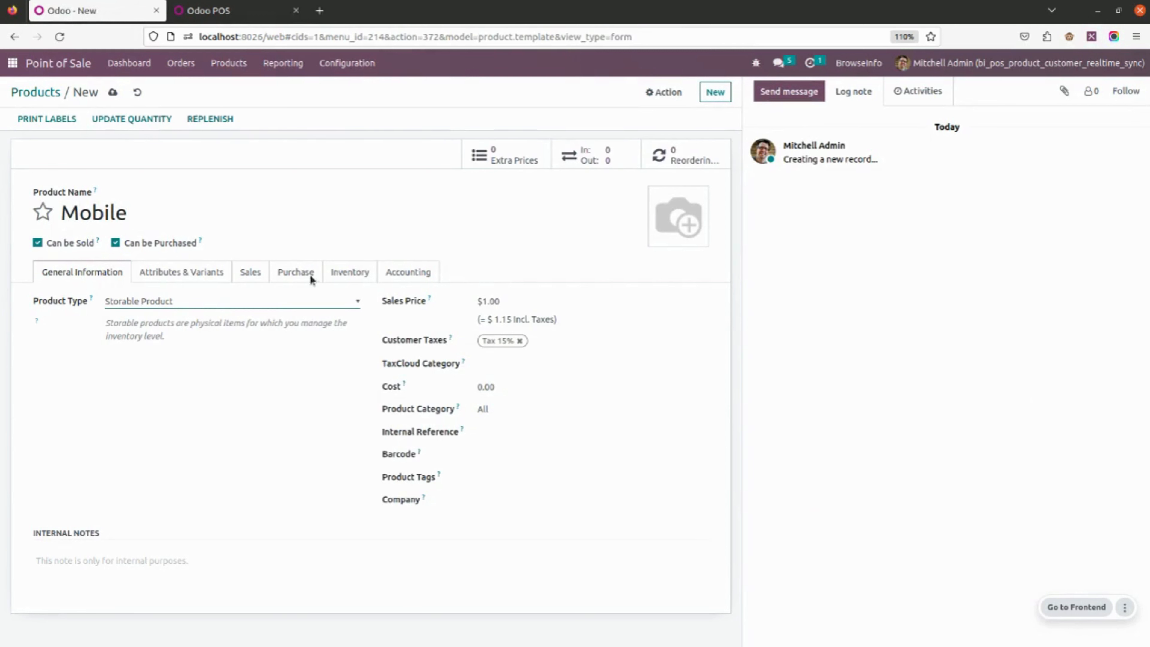
{"action": "left_click", "coordinate": [113, 92]}
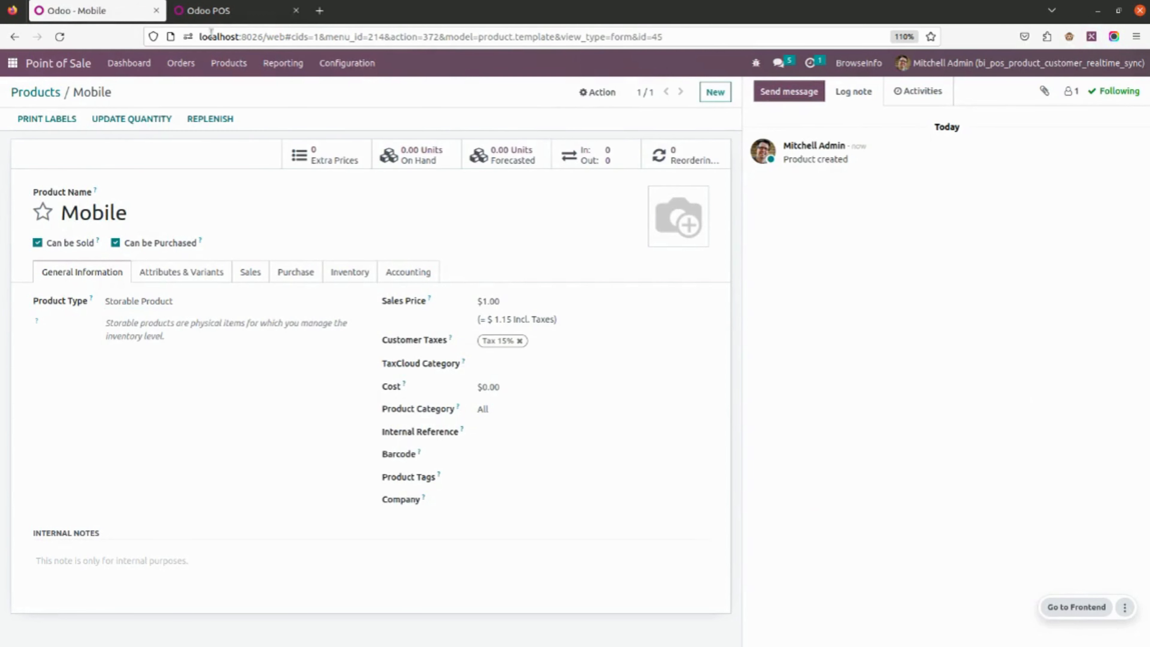
- Search all products in the POS register for "mob", then clear the search
{"action": "left_click", "coordinate": [223, 13]}
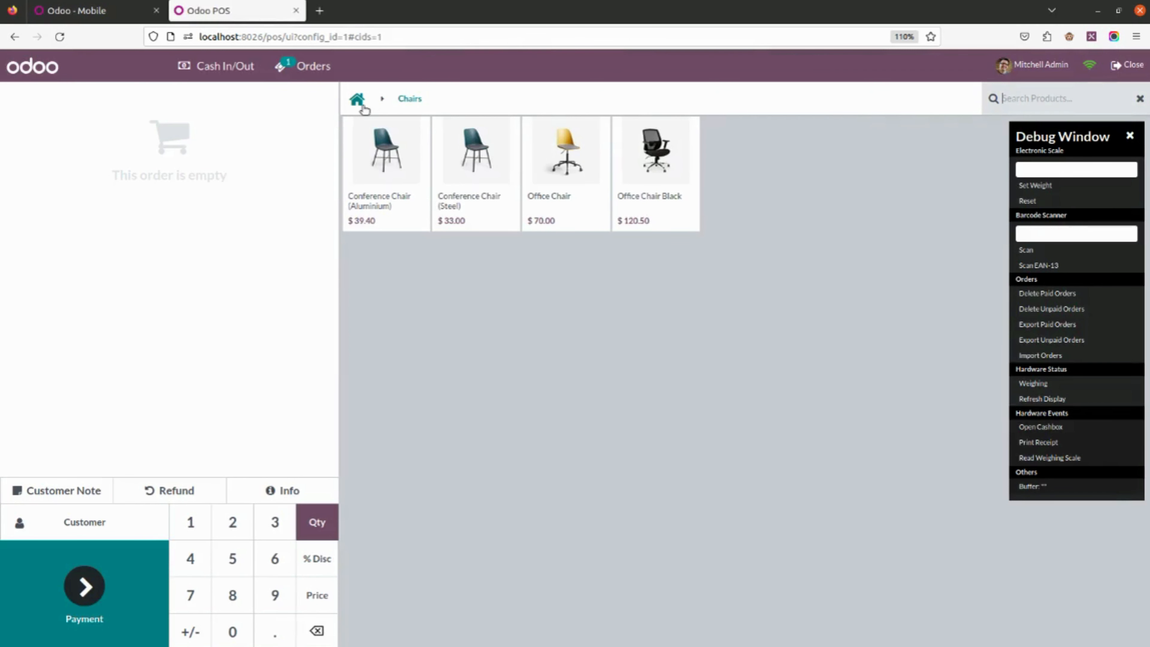
{"action": "left_click", "coordinate": [357, 98]}
{"action": "left_click", "coordinate": [1129, 135]}
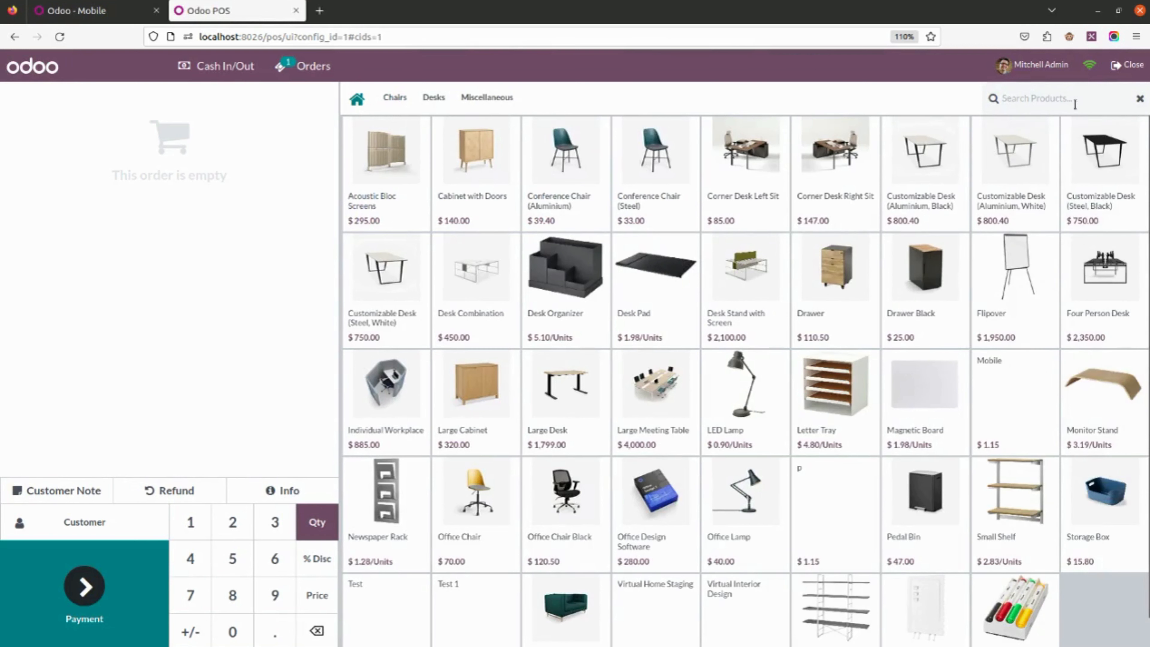
{"action": "left_click", "coordinate": [1070, 103]}
{"action": "type", "text": "mob"}
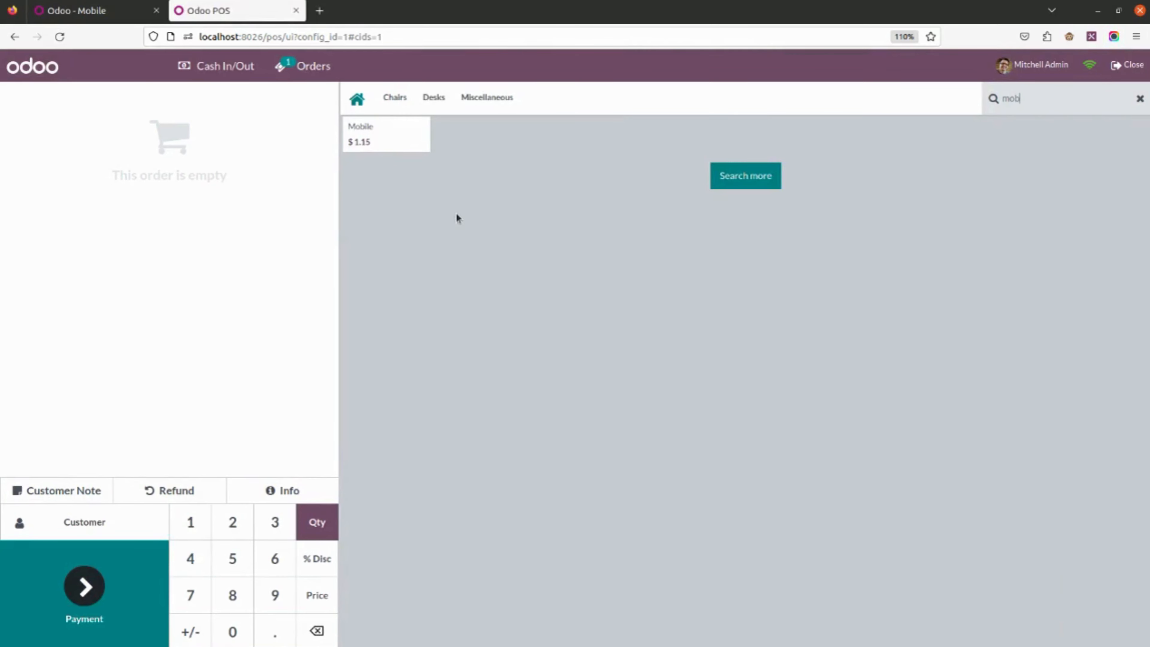
{"action": "left_click", "coordinate": [1139, 98]}
- Create a company customer named browseinfo in the backend and save the record
{"action": "left_click", "coordinate": [107, 15]}
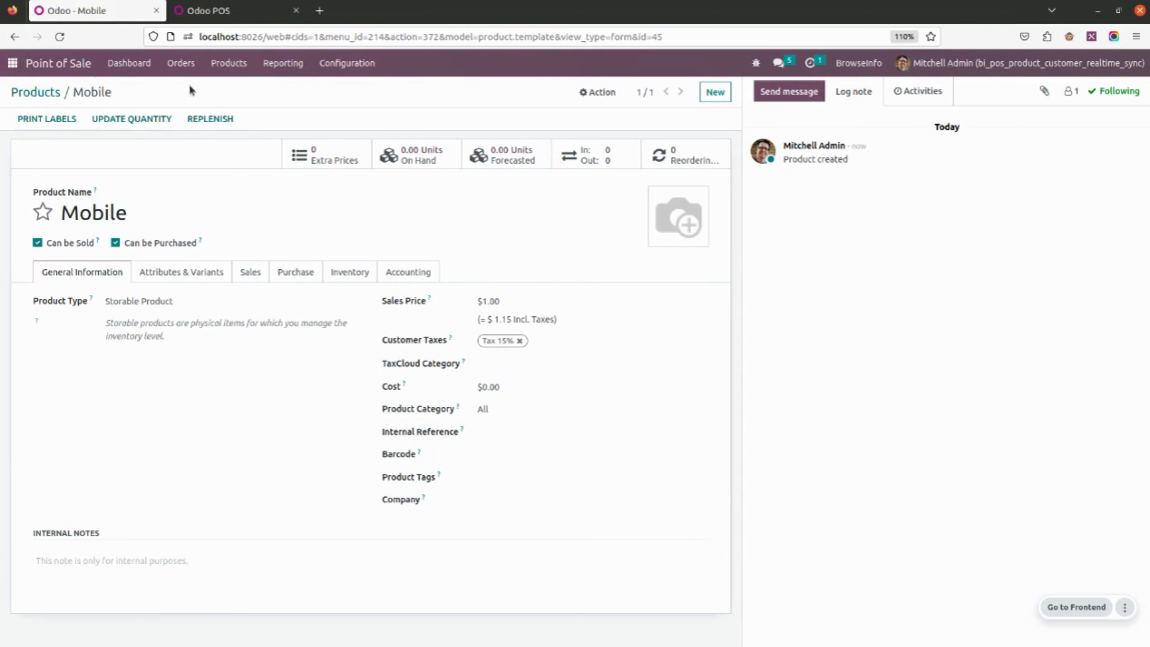
{"action": "left_click", "coordinate": [181, 64]}
{"action": "left_click", "coordinate": [193, 141]}
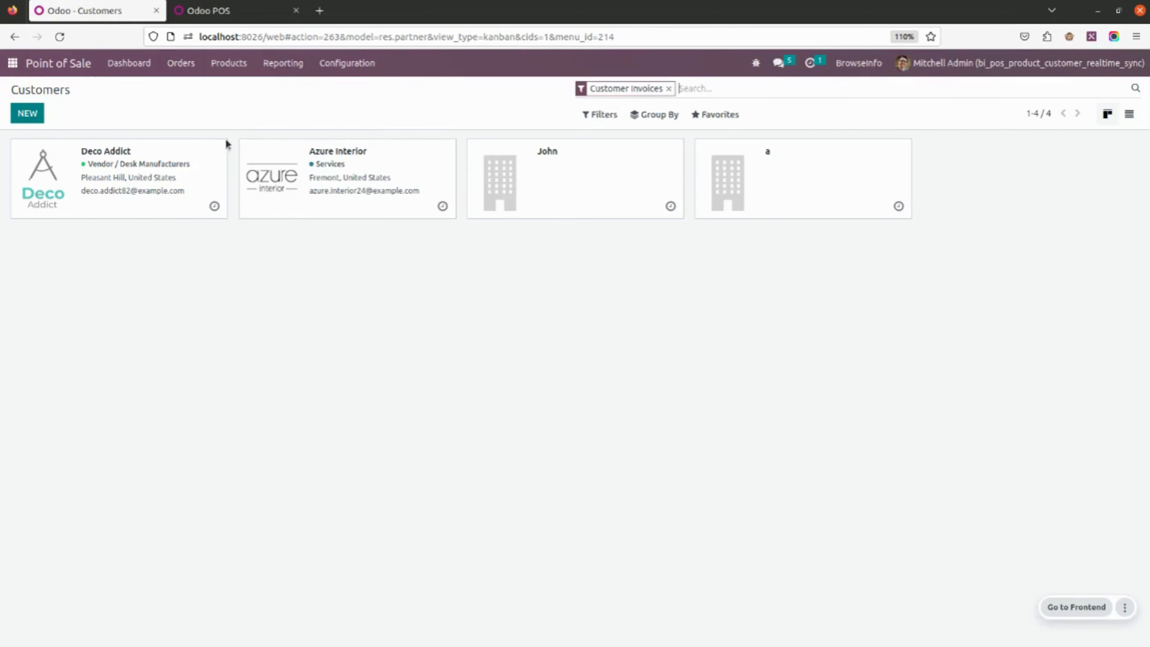
{"action": "left_click", "coordinate": [27, 114]}
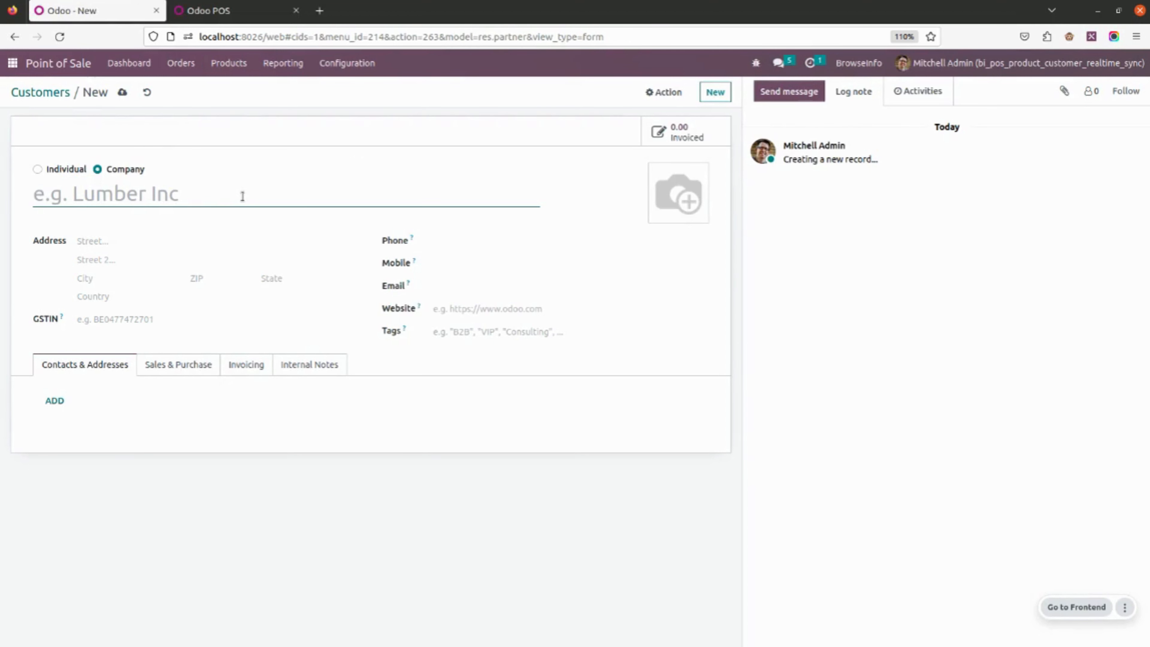
{"action": "type", "text": "browsei"}
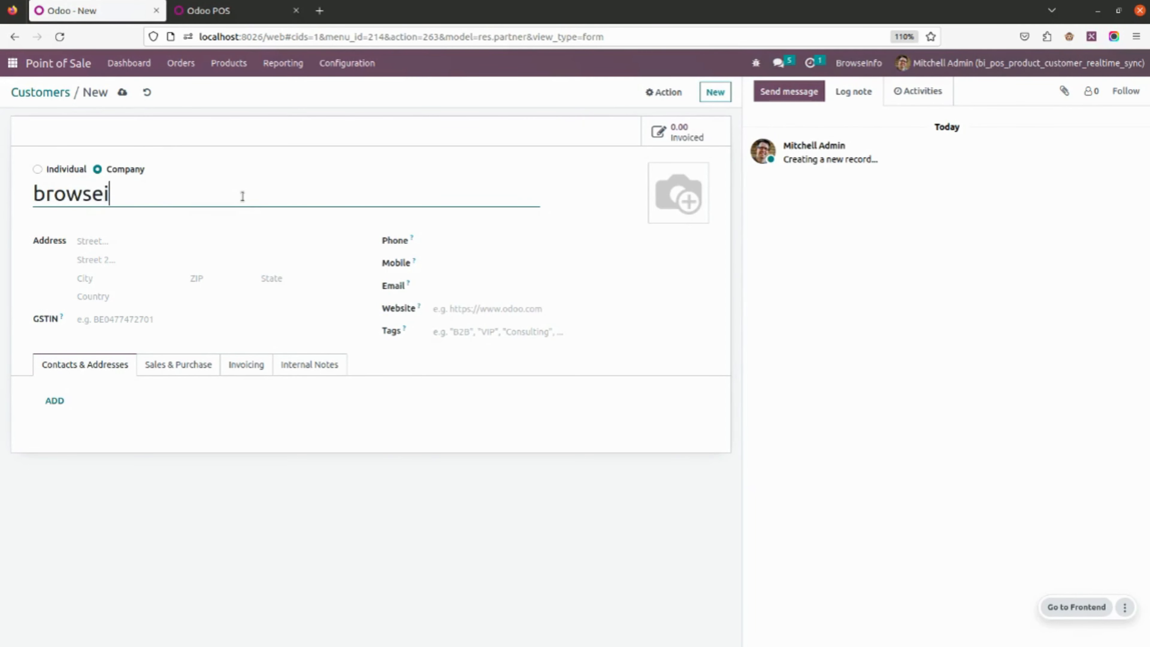
{"action": "type", "text": "nfo"}
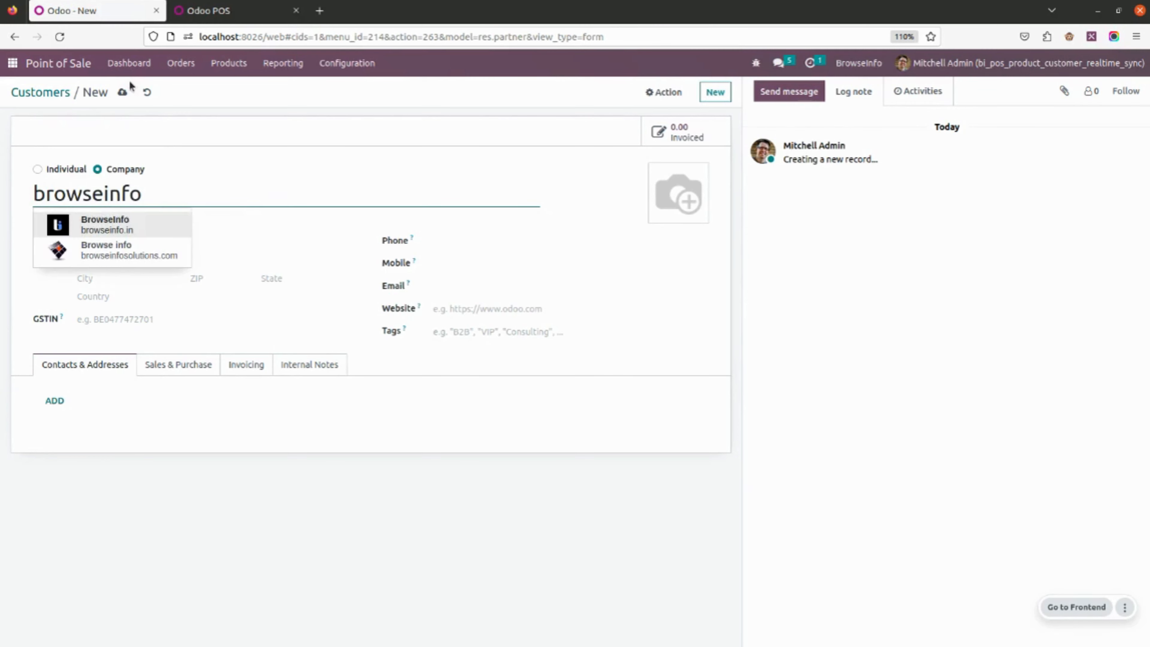
{"action": "left_click", "coordinate": [122, 92]}
- Search the POS register's customer list for "brow", check the BrowseInfo entry, and leave the list without choosing a customer
{"action": "left_click", "coordinate": [207, 11]}
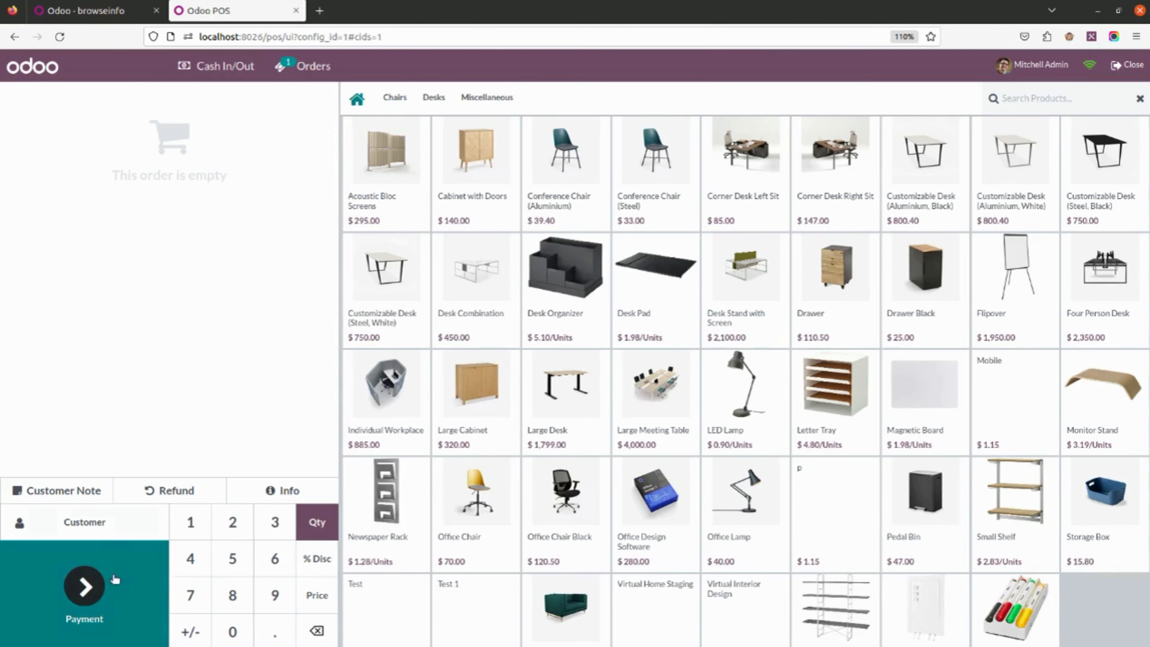
{"action": "left_click", "coordinate": [84, 521]}
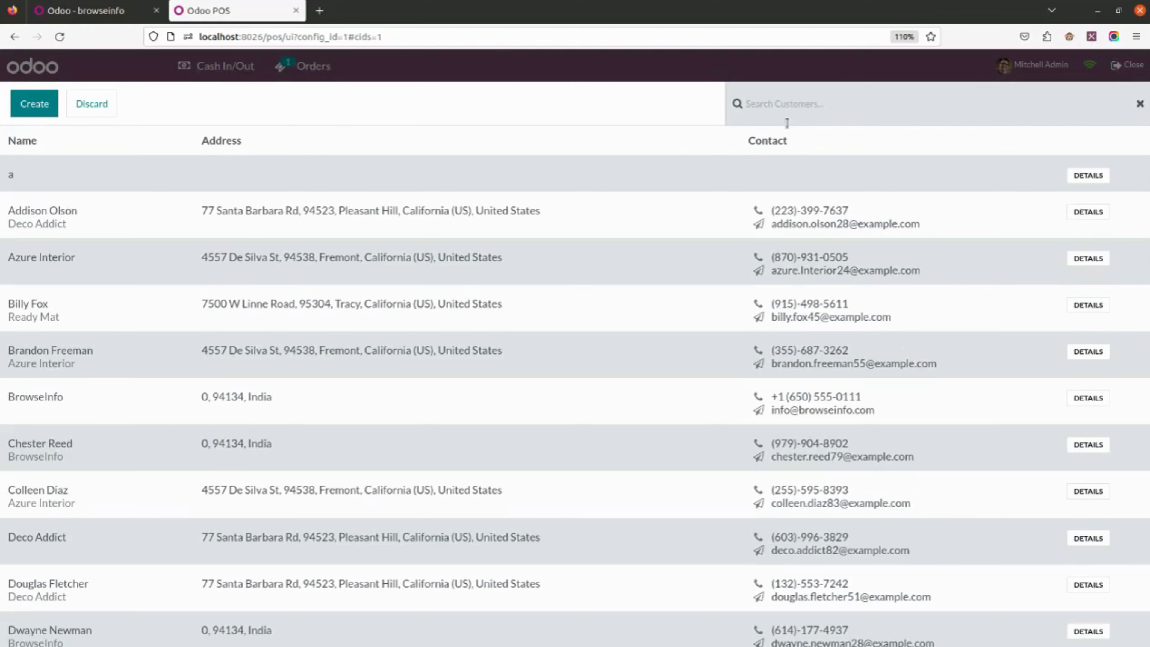
{"action": "type", "text": "brow"}
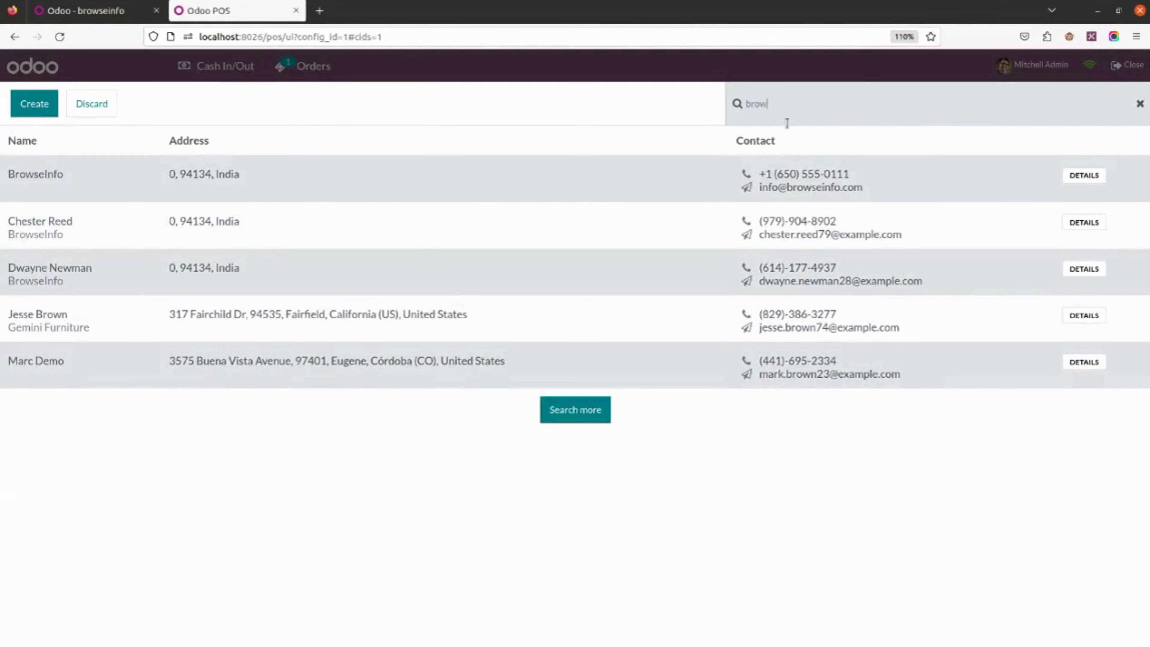
{"action": "left_click", "coordinate": [136, 188]}
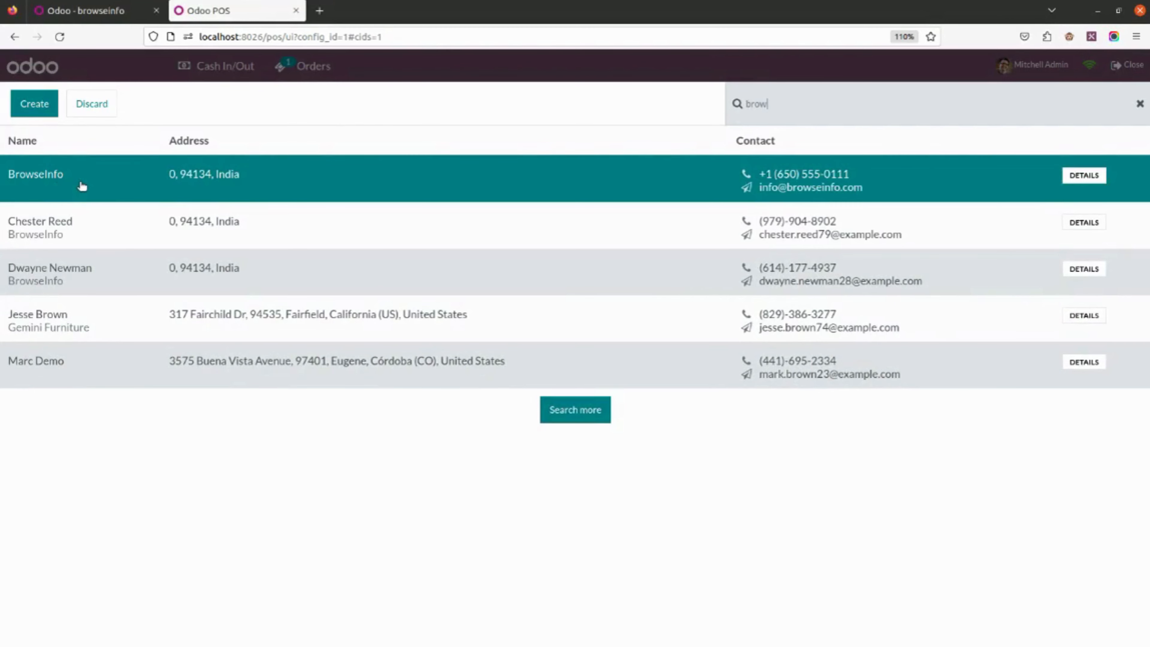
{"action": "left_click", "coordinate": [108, 182]}
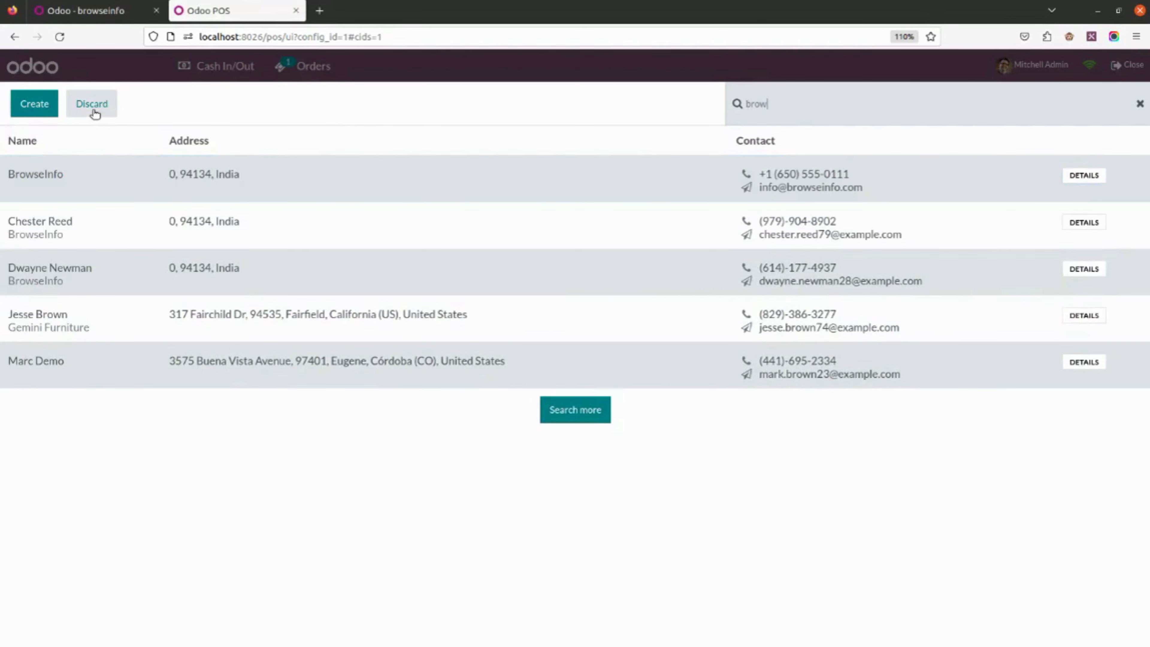
{"action": "left_click", "coordinate": [93, 105]}
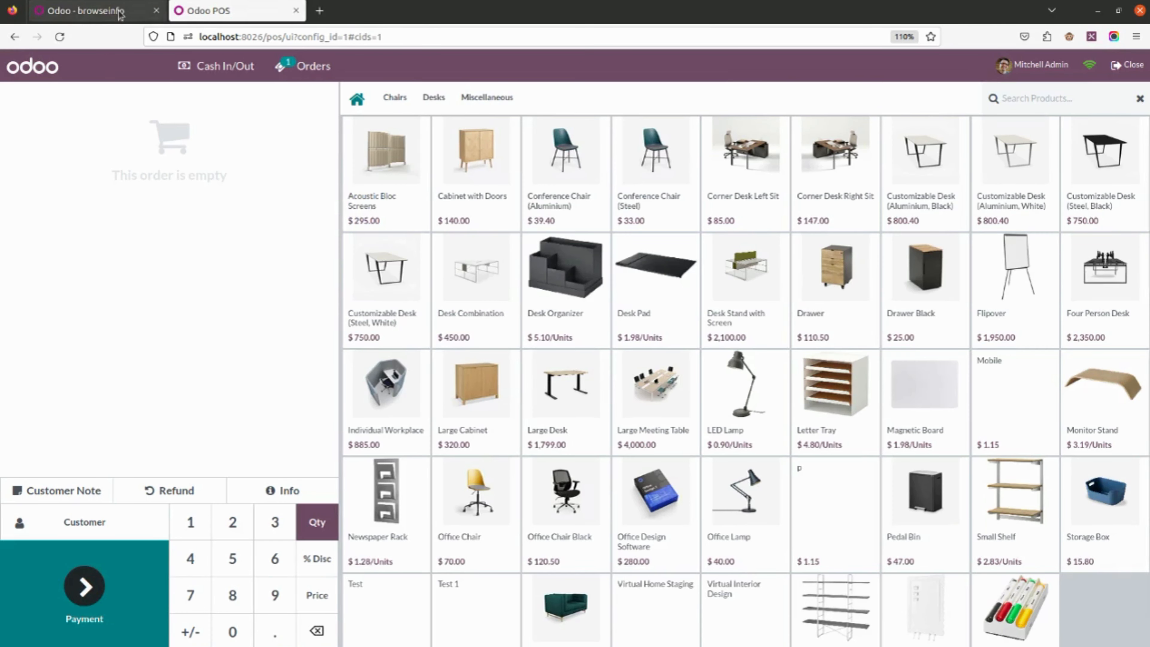
- Disable Enable POS Product Customer Sync in the Point of Sale settings and save
{"action": "left_click", "coordinate": [120, 13]}
{"action": "left_click", "coordinate": [357, 65]}
{"action": "left_click", "coordinate": [377, 58]}
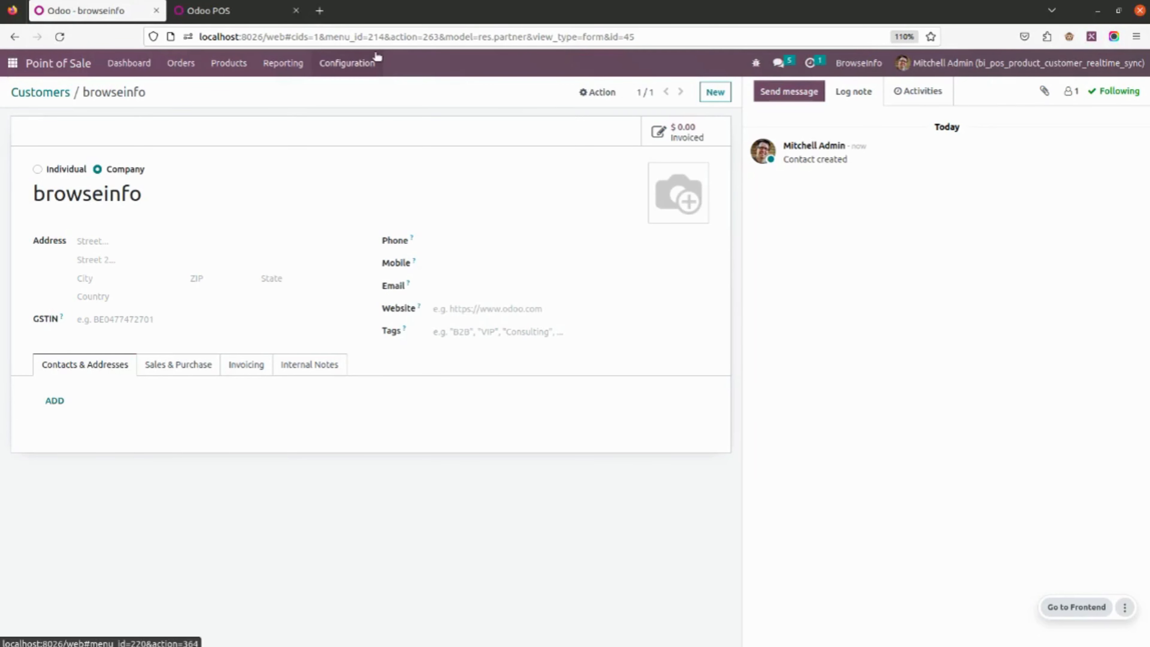
{"action": "left_click", "coordinate": [158, 207]}
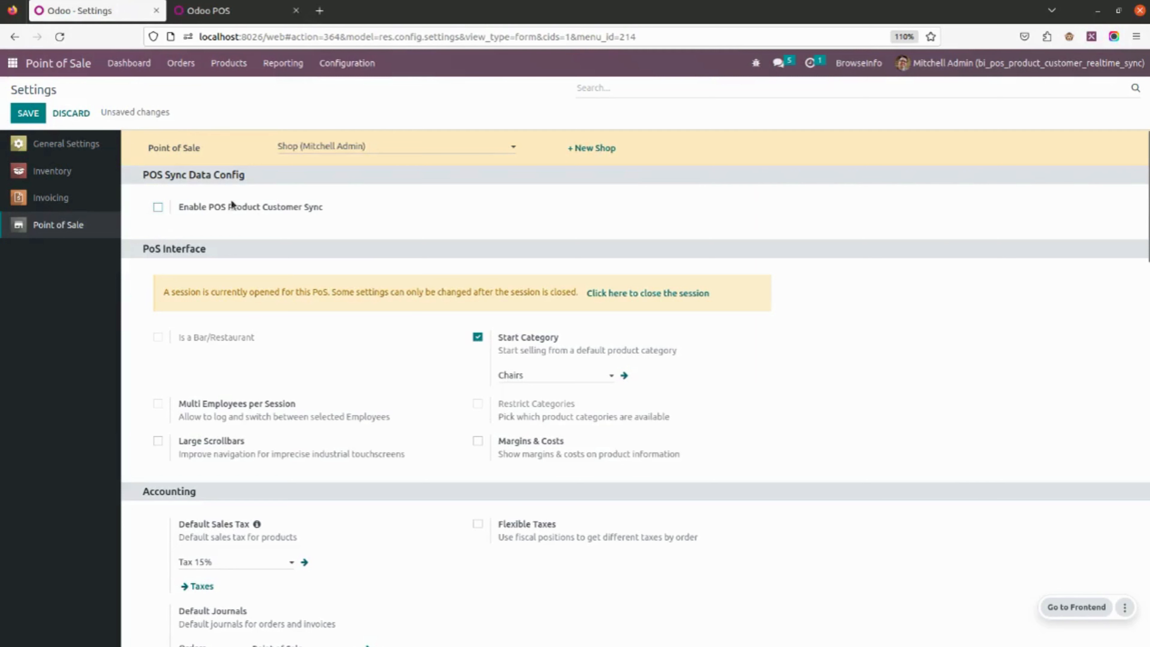
{"action": "left_click", "coordinate": [28, 113]}
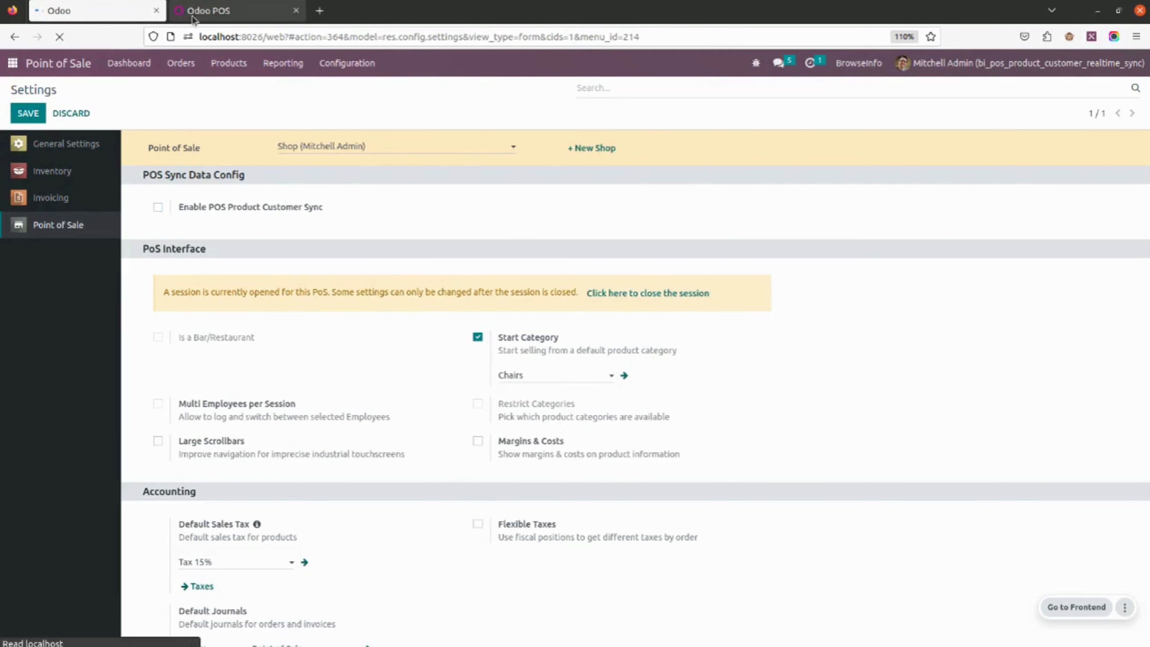
- Close the running Shop session from the POS register with a counted cash amount of 0
{"action": "left_click", "coordinate": [208, 11]}
{"action": "left_click", "coordinate": [1127, 65]}
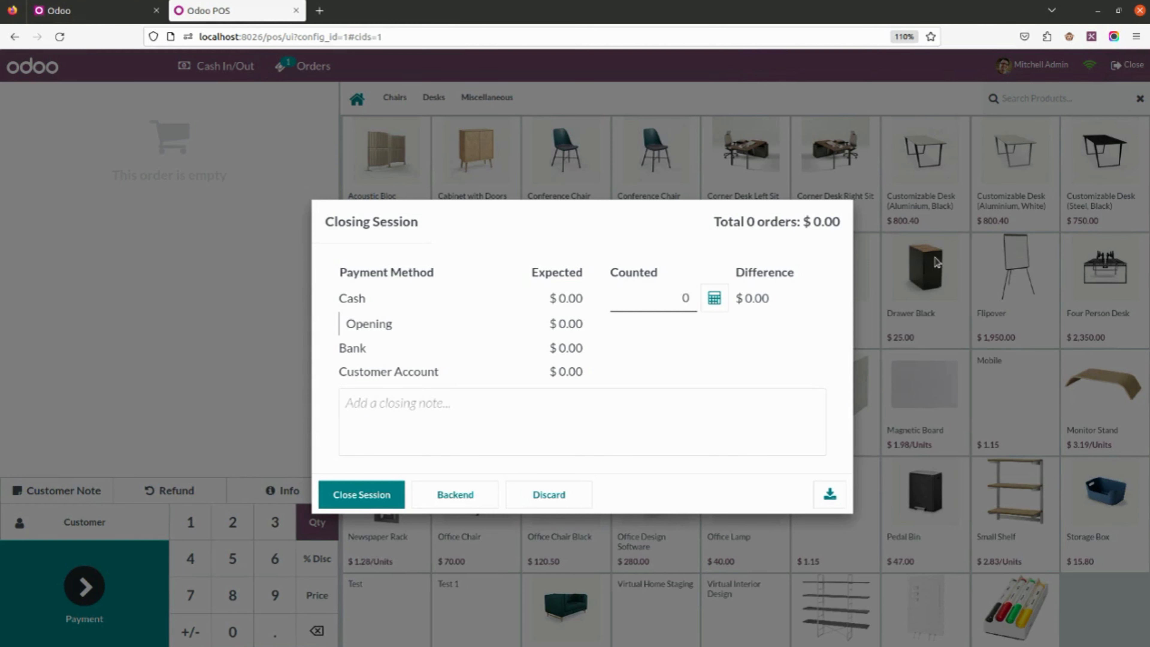
{"action": "left_click", "coordinate": [394, 493]}
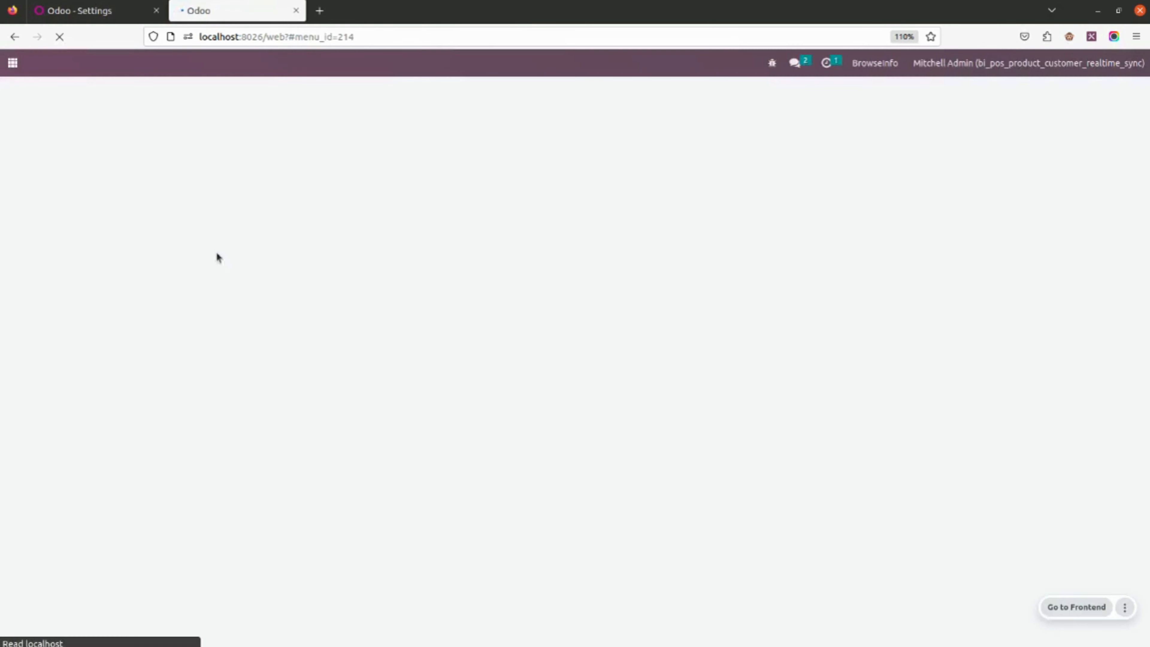
- Start a new Shop session and confirm its opening cash control
{"action": "left_click", "coordinate": [76, 198]}
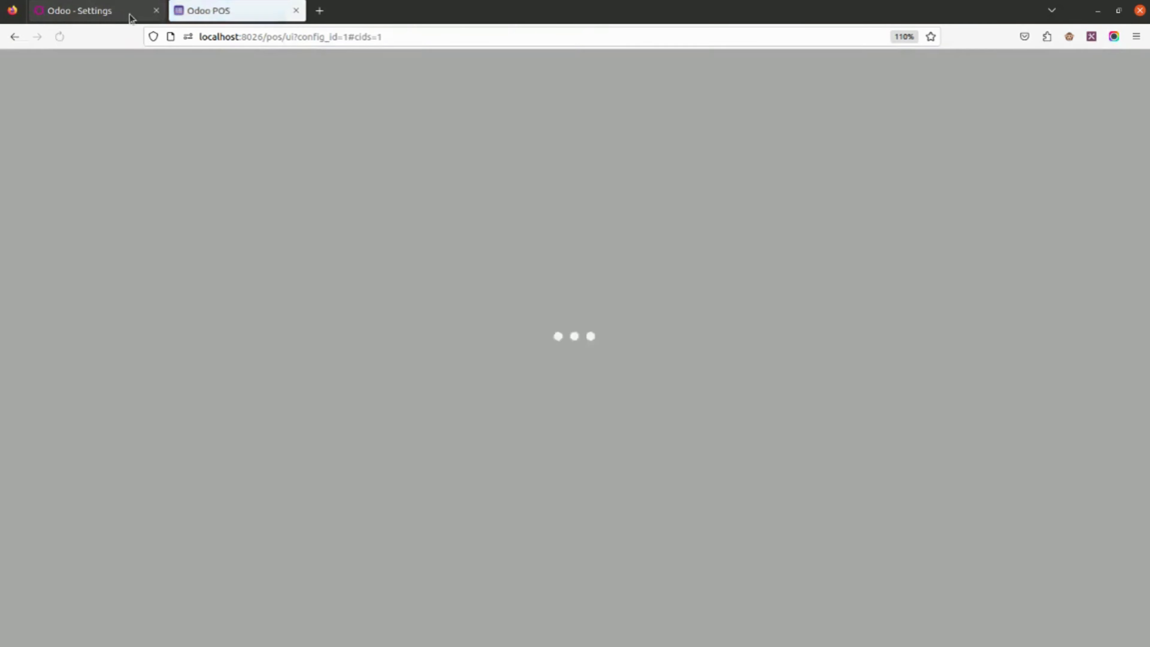
{"action": "left_click", "coordinate": [129, 13]}
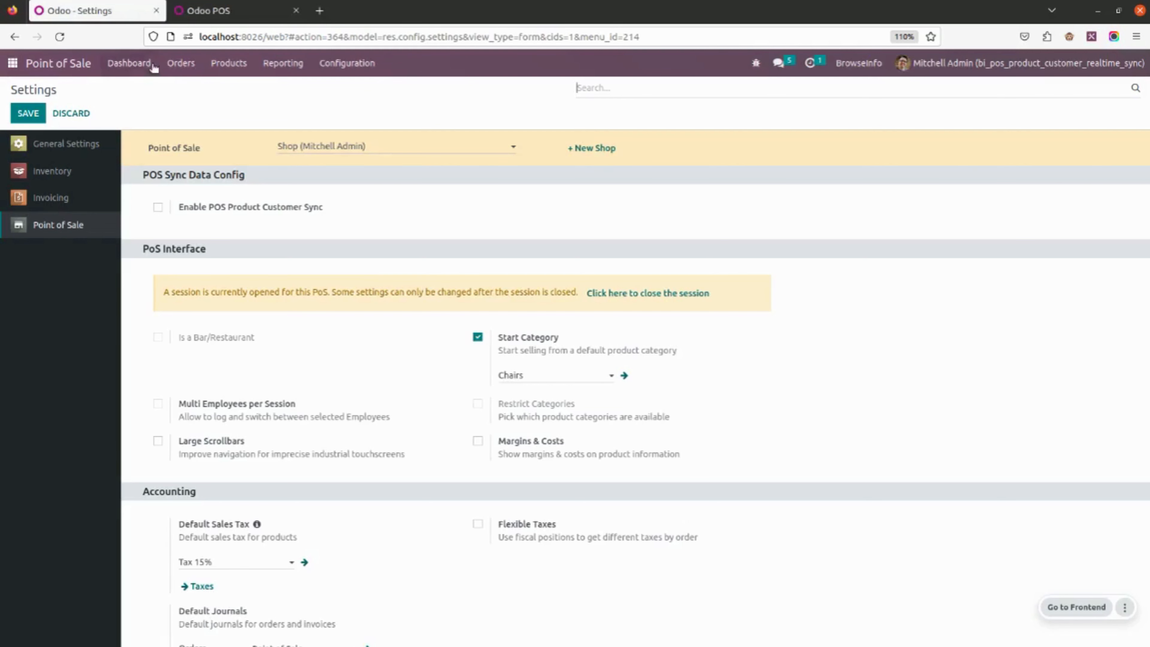
{"action": "left_click", "coordinate": [211, 11]}
{"action": "left_click", "coordinate": [677, 493]}
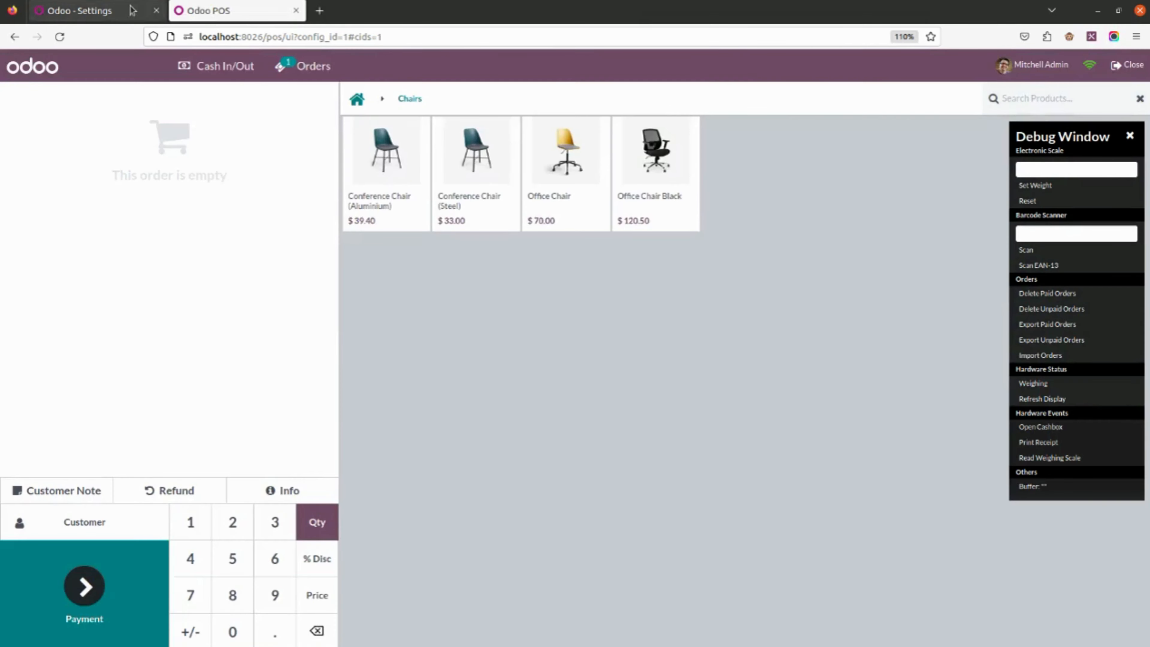
- Create and save a POS product named "Laptop" with the product type Storable Product in the backend
{"action": "left_click", "coordinate": [79, 11]}
{"action": "left_click", "coordinate": [229, 63]}
{"action": "left_click", "coordinate": [228, 90]}
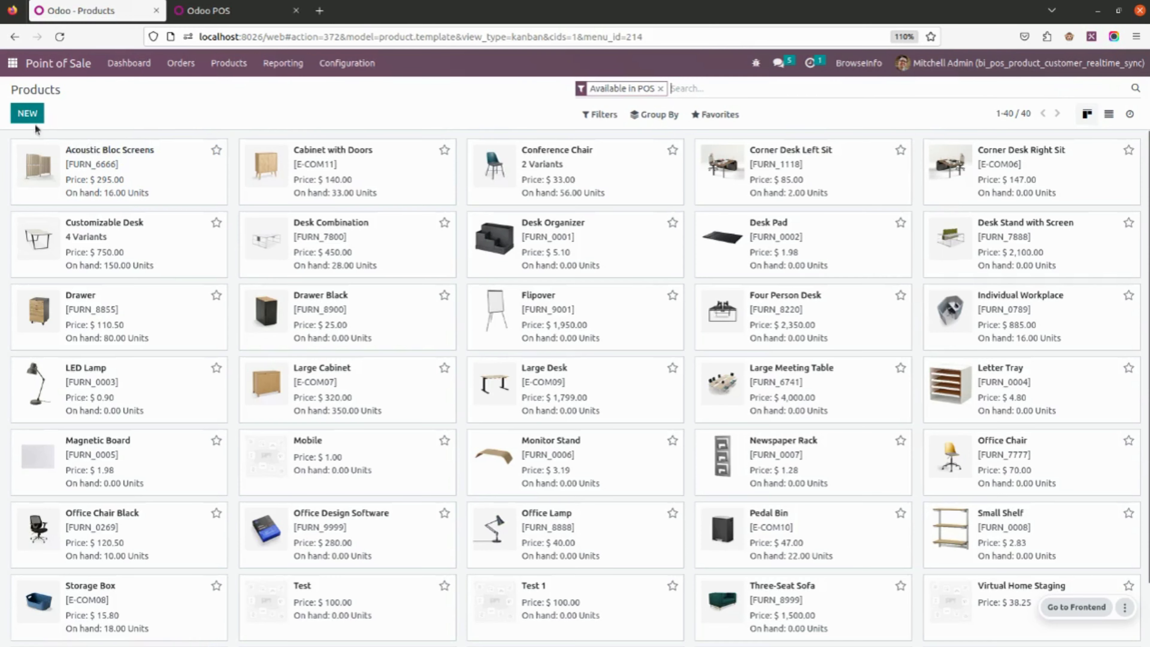
{"action": "left_click", "coordinate": [29, 114]}
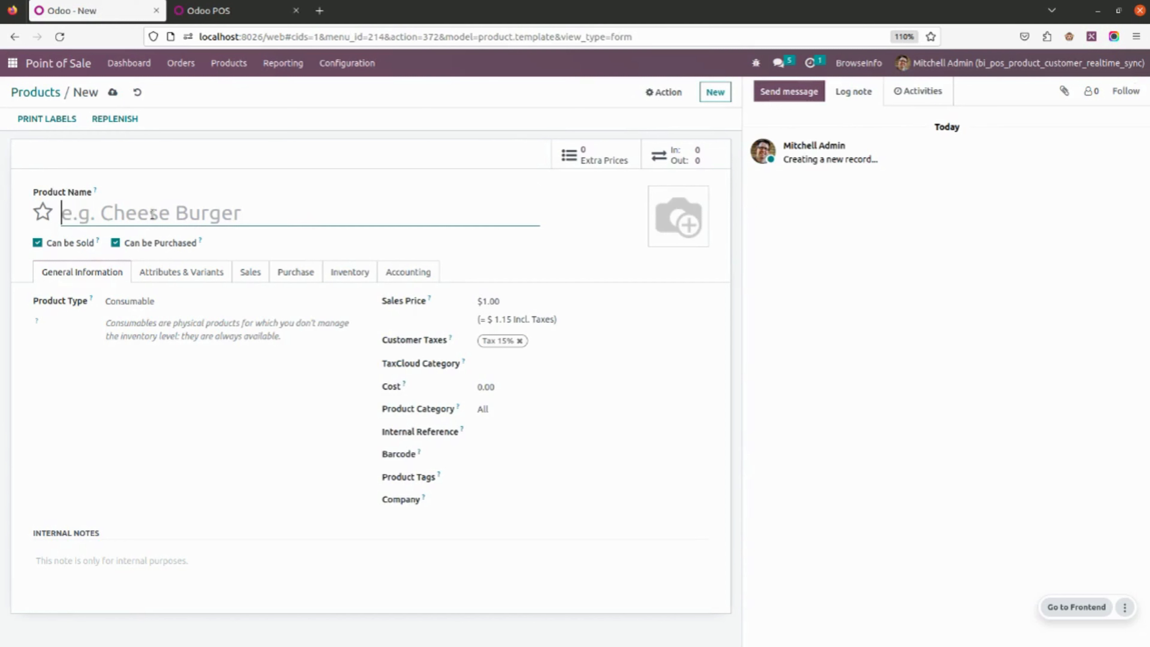
{"action": "type", "text": "Laptop"}
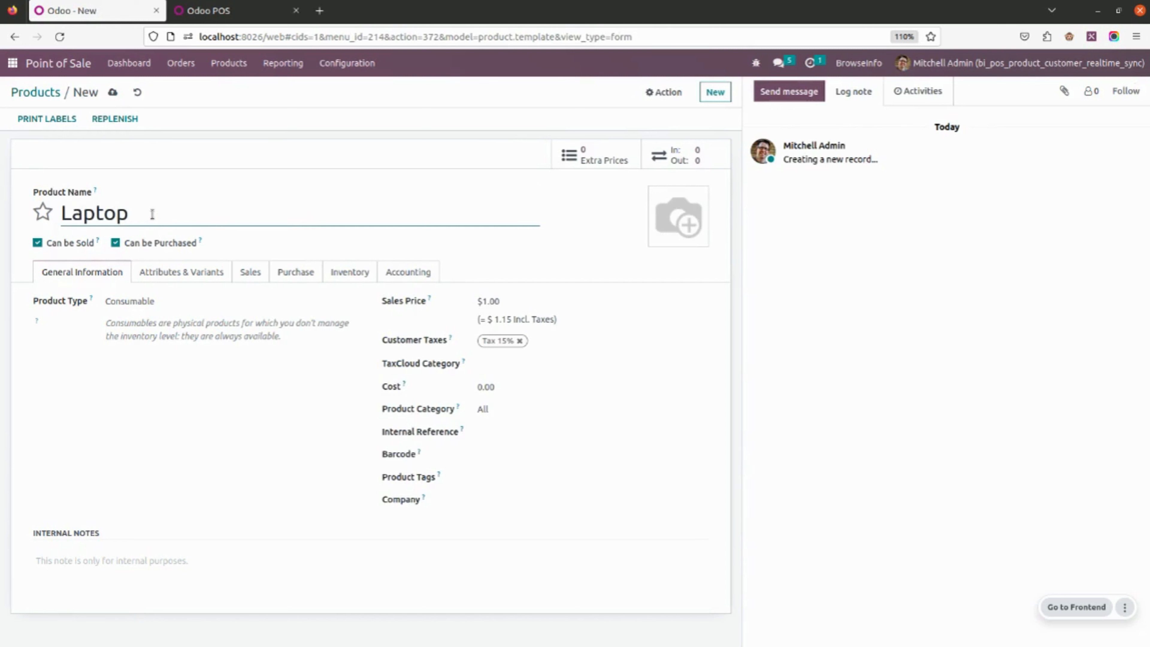
{"action": "left_click", "coordinate": [187, 309]}
{"action": "left_click", "coordinate": [192, 345]}
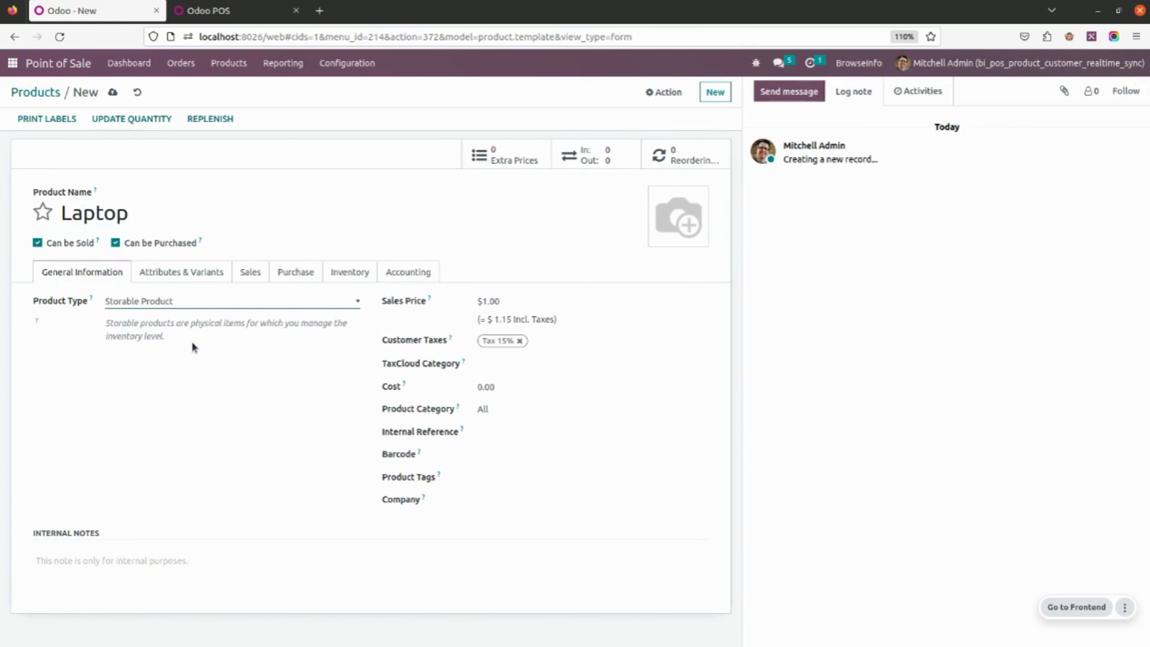
{"action": "left_click", "coordinate": [113, 92]}
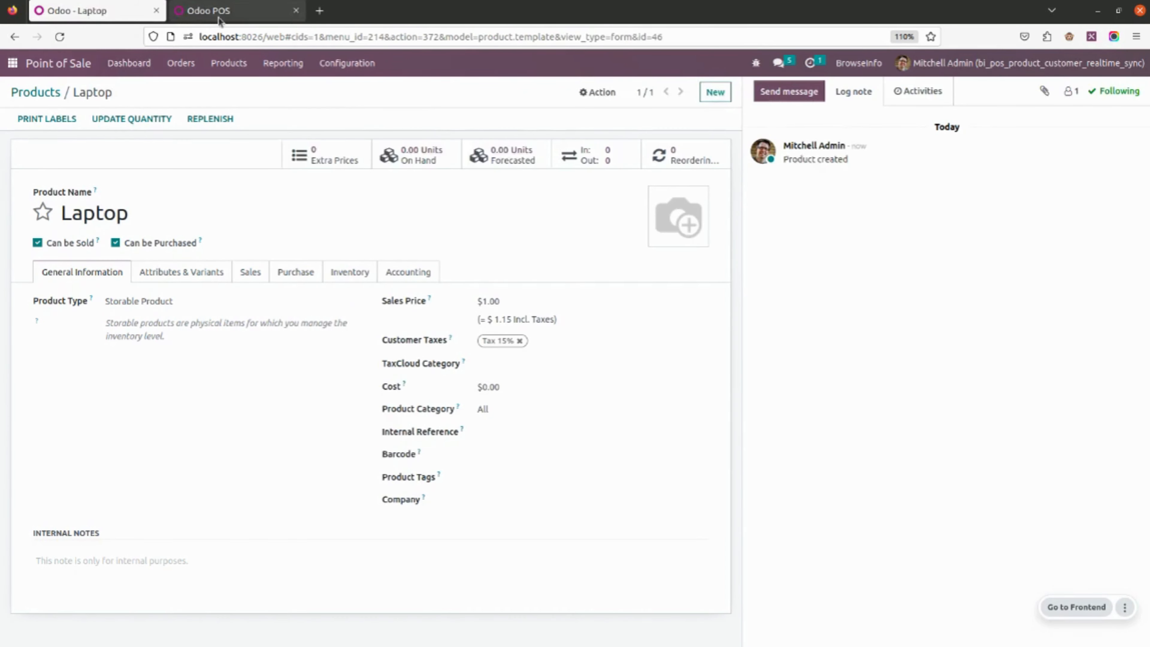
- Dismiss the POS register's Debug Window and search all product categories for "lapto"
{"action": "left_click", "coordinate": [222, 16]}
{"action": "left_click", "coordinate": [1128, 136]}
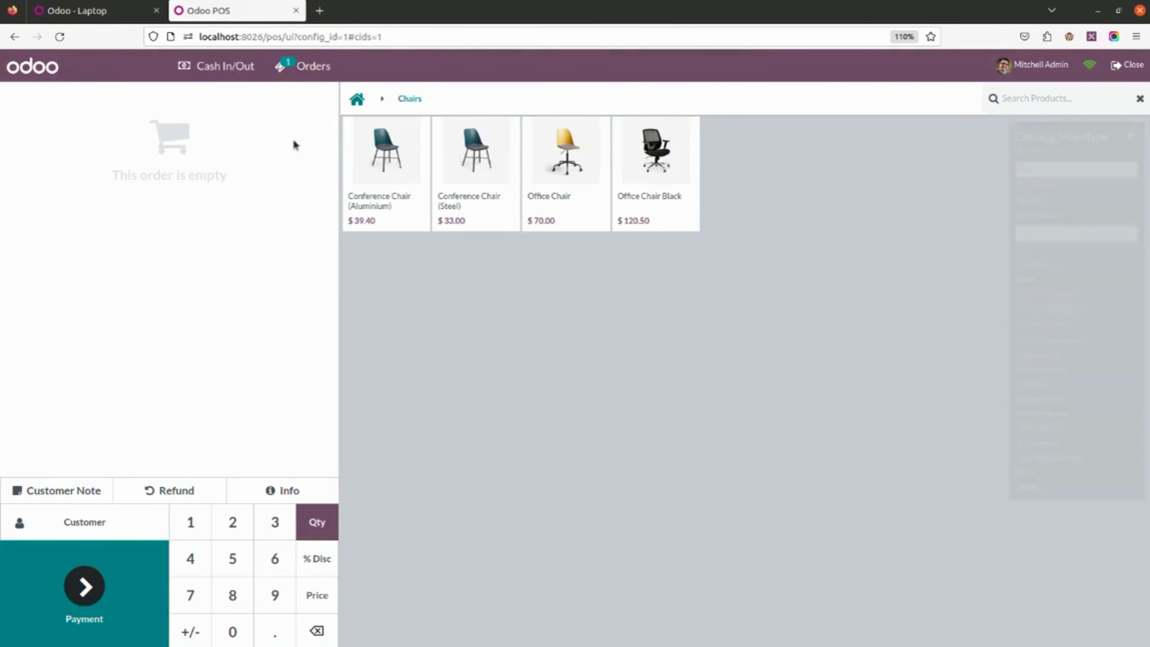
{"action": "left_click", "coordinate": [353, 100]}
{"action": "left_click", "coordinate": [1032, 104]}
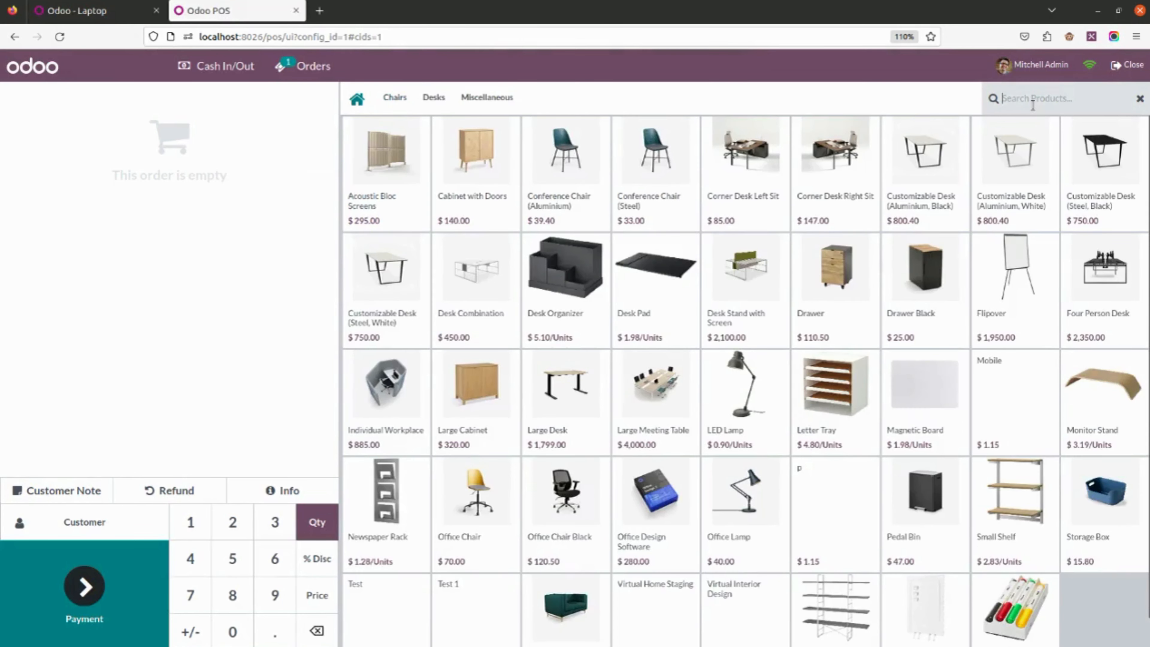
{"action": "type", "text": "lapto"}
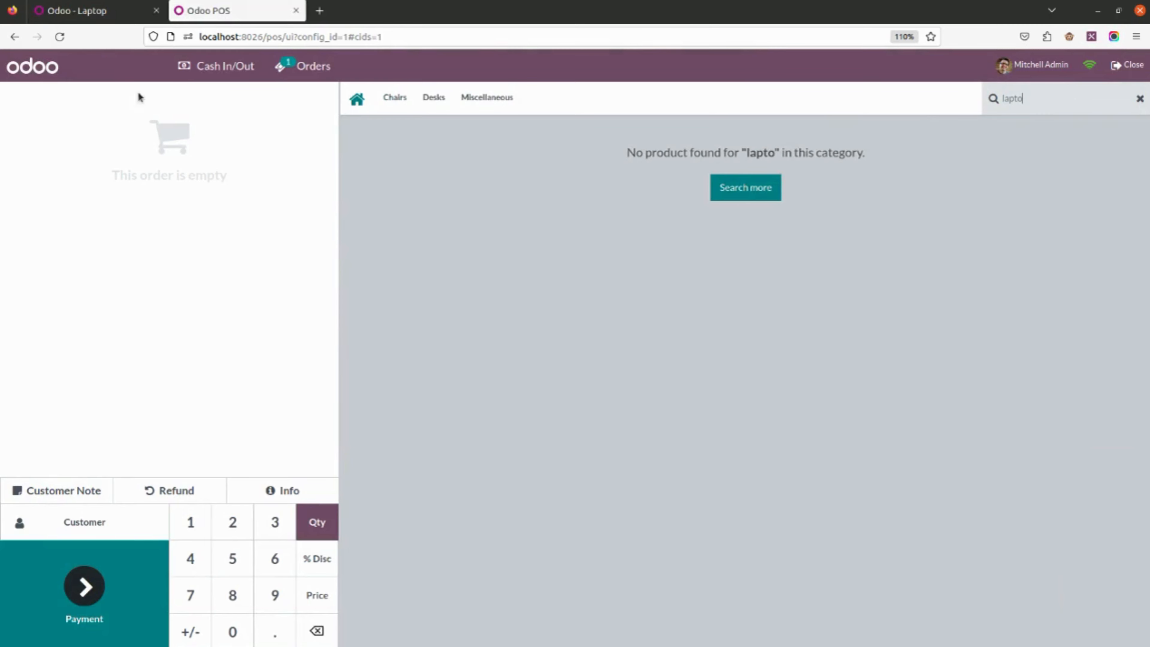
- Reload the POS register, dismiss the Debug Window and search all product categories for "lap"
{"action": "left_click", "coordinate": [60, 37]}
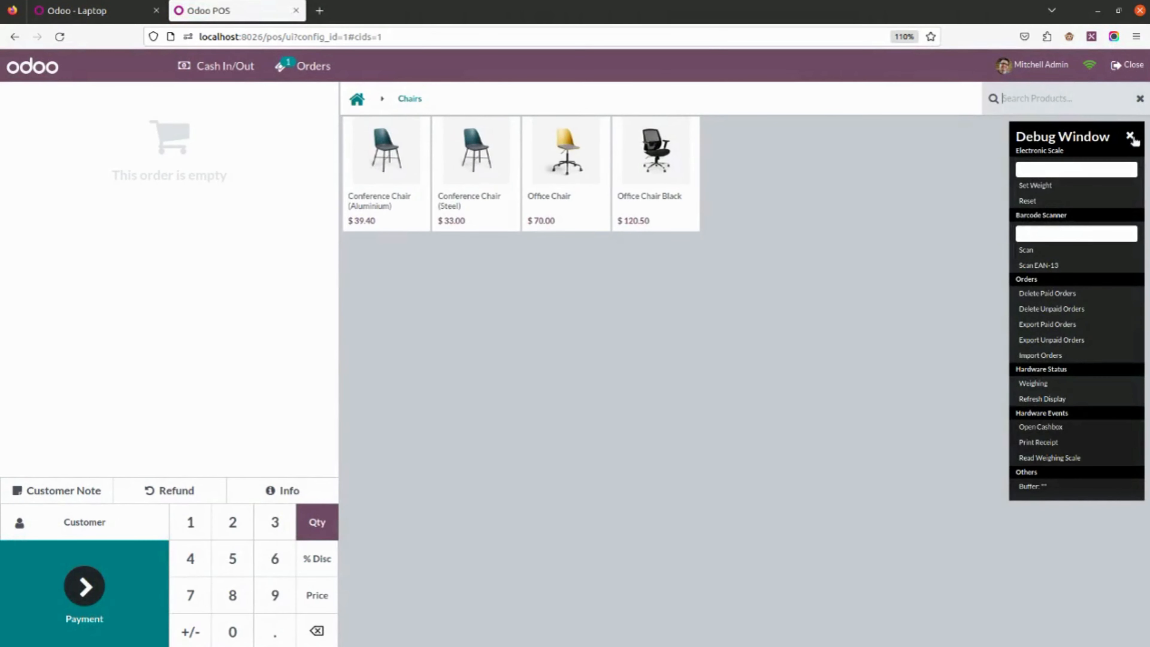
{"action": "left_click", "coordinate": [1130, 136]}
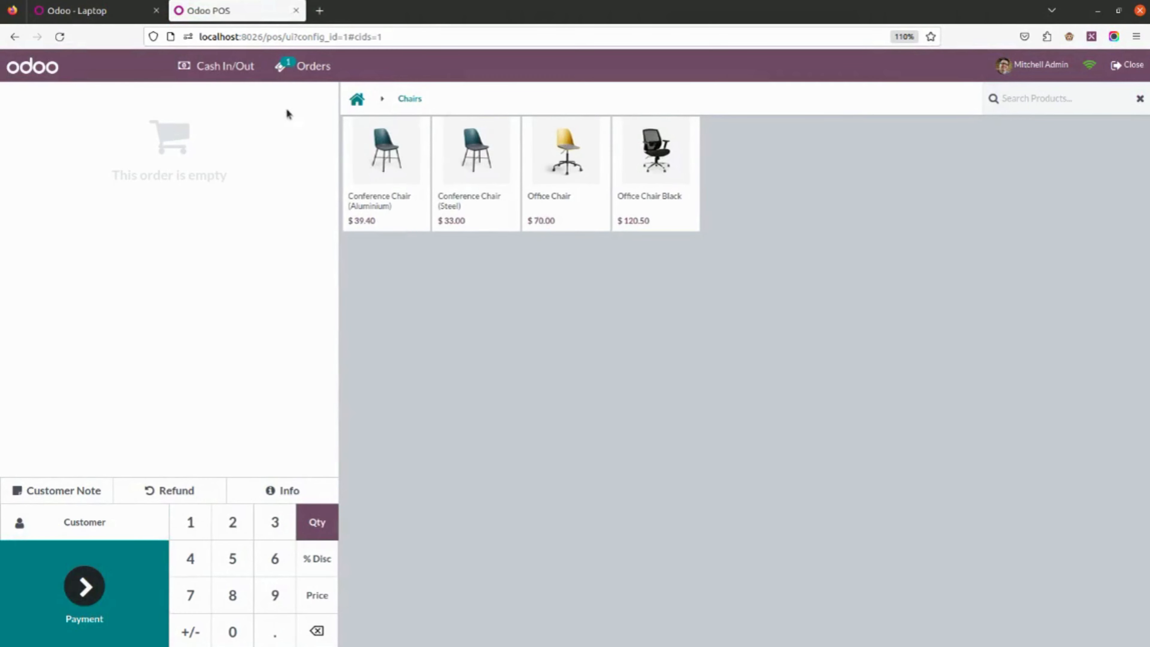
{"action": "left_click", "coordinate": [362, 97]}
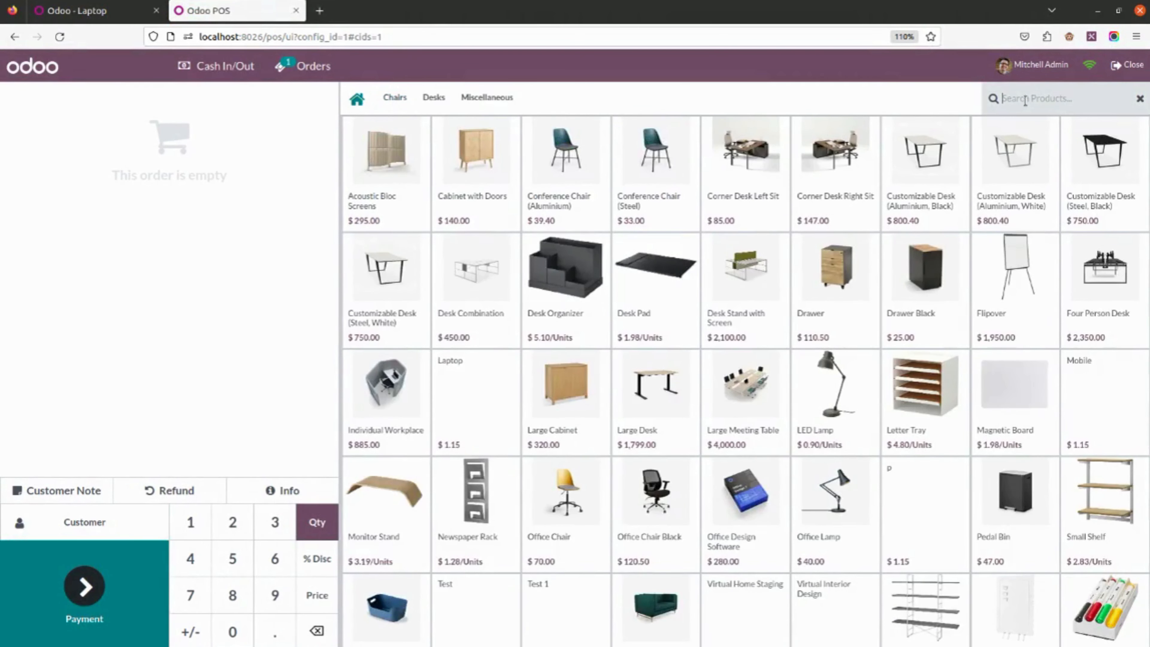
{"action": "type", "text": "lap"}
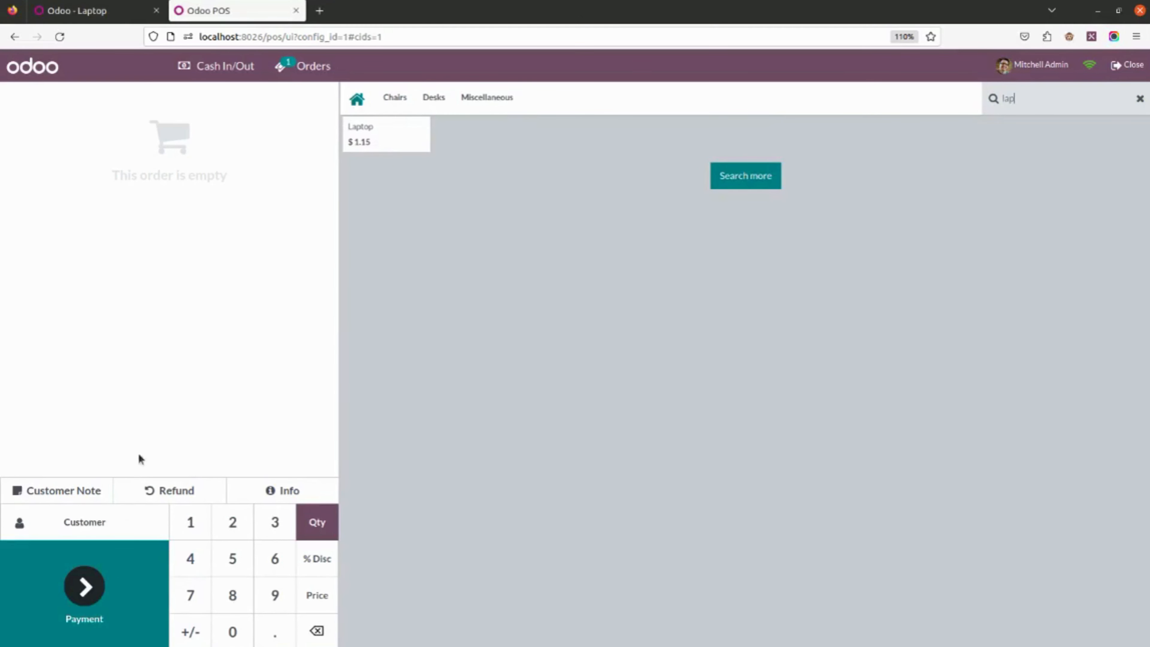
- Create and save a company customer named "New customer" in the Point of Sale backend
{"action": "left_click", "coordinate": [111, 13]}
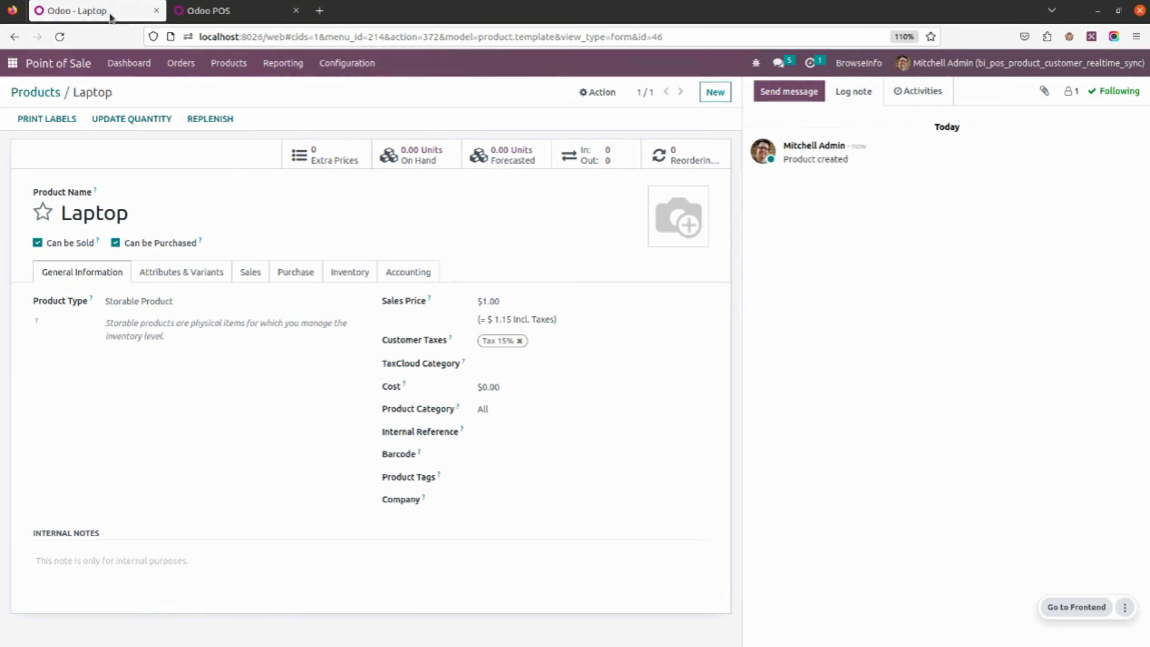
{"action": "left_click", "coordinate": [182, 65]}
{"action": "left_click", "coordinate": [184, 142]}
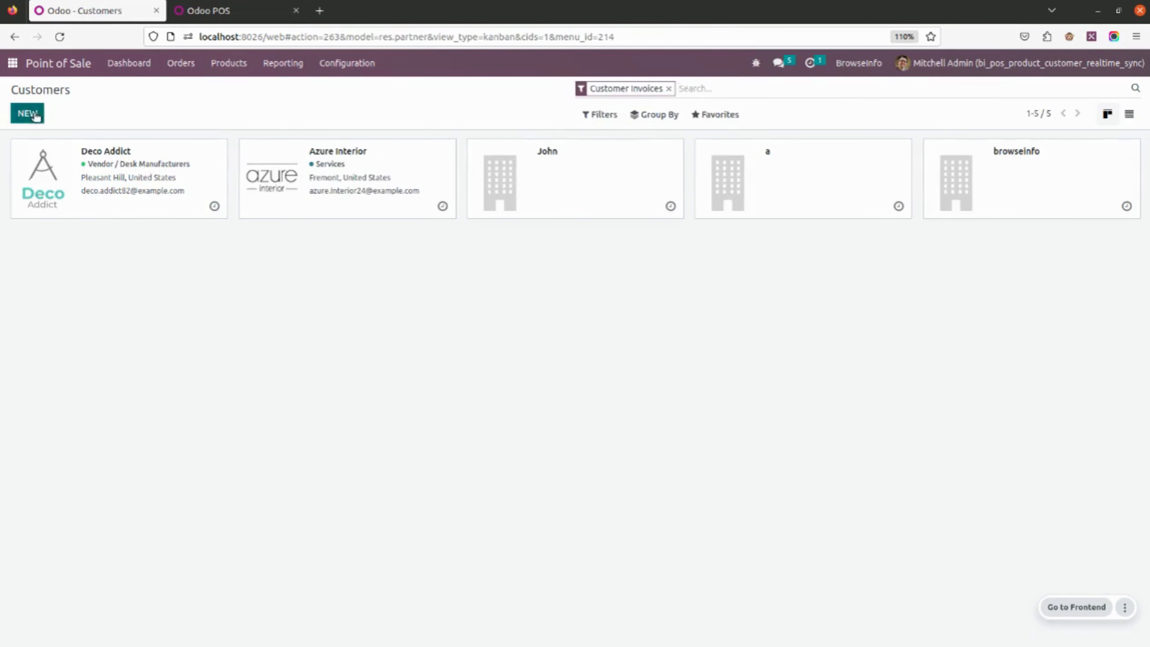
{"action": "left_click", "coordinate": [36, 117]}
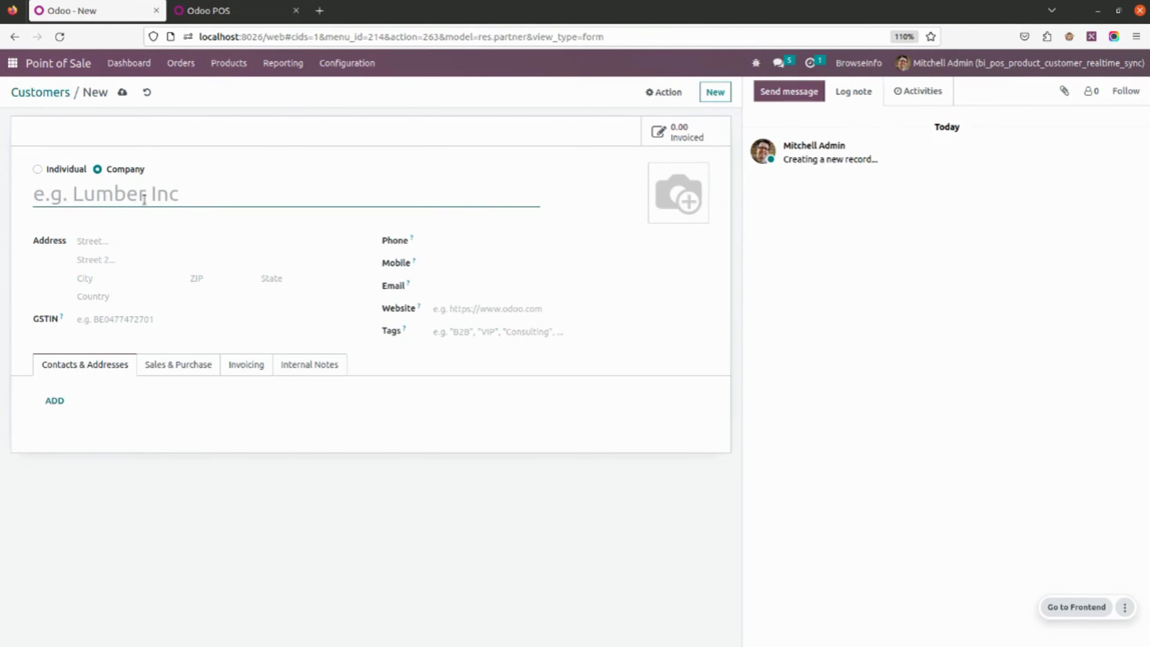
{"action": "type", "text": "New cus"}
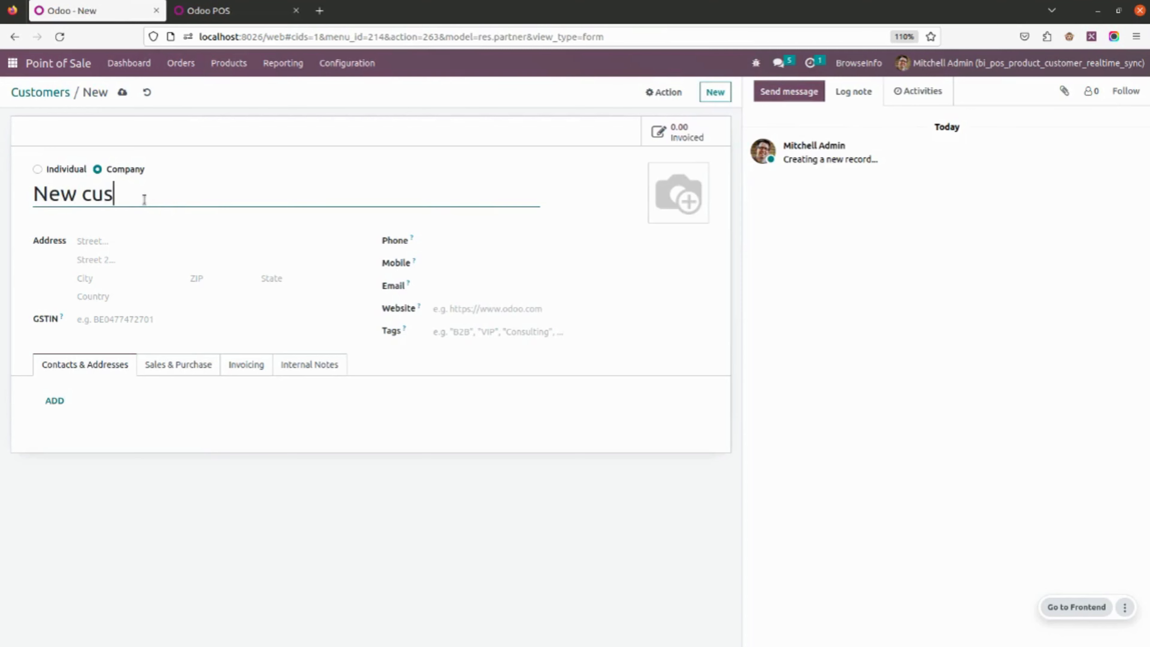
{"action": "type", "text": "tomer"}
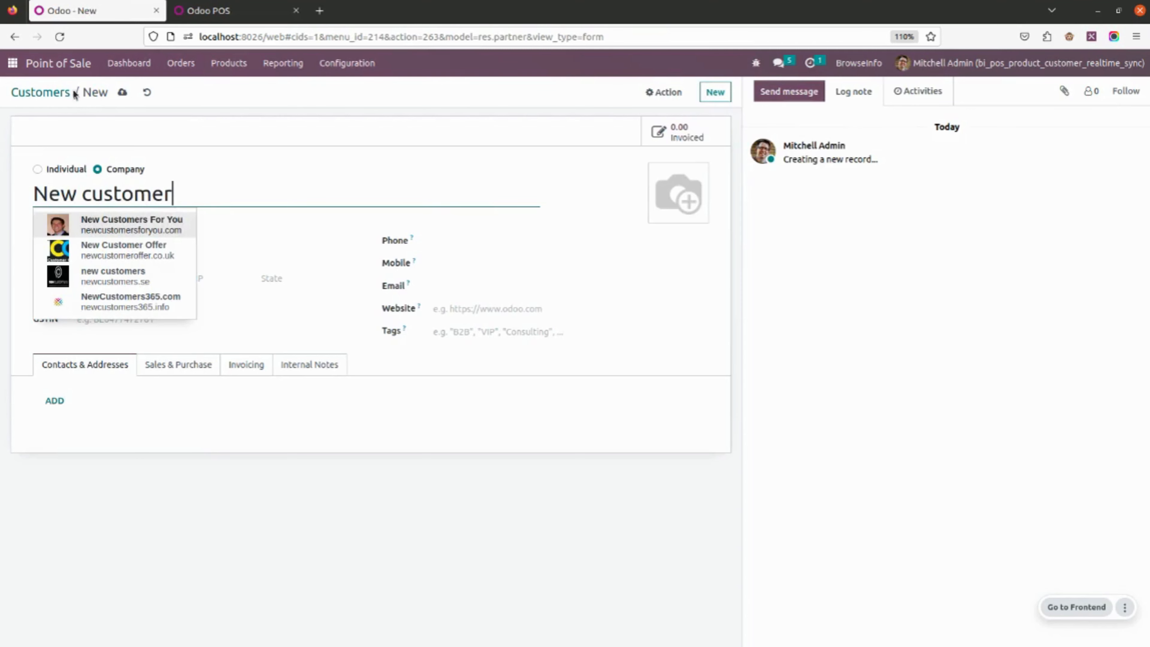
{"action": "left_click", "coordinate": [122, 93]}
- Search the POS register's customer list for "new" to check for the added customer
{"action": "left_click", "coordinate": [251, 11]}
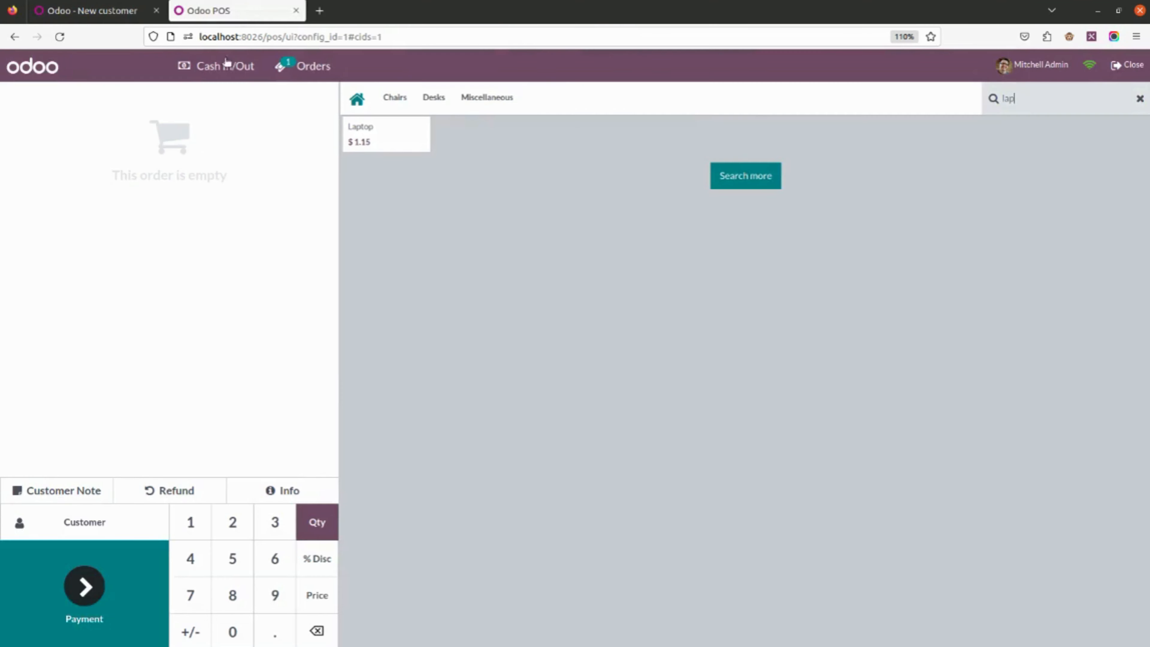
{"action": "left_click", "coordinate": [95, 528]}
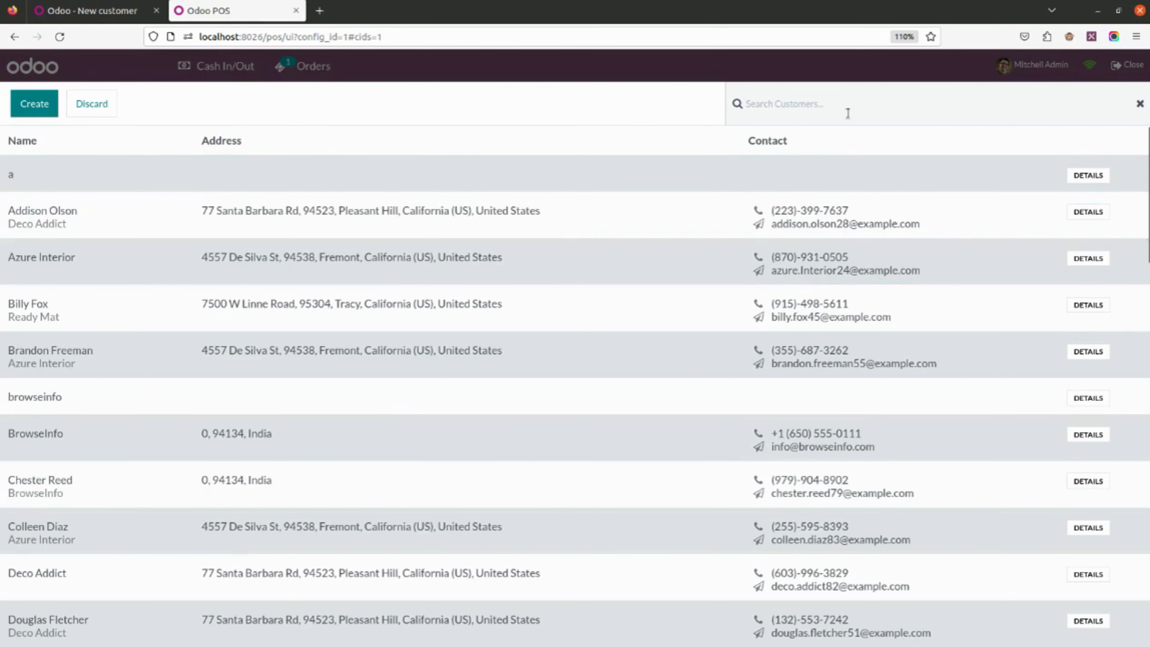
{"action": "left_click", "coordinate": [846, 112]}
{"action": "type", "text": "new"}
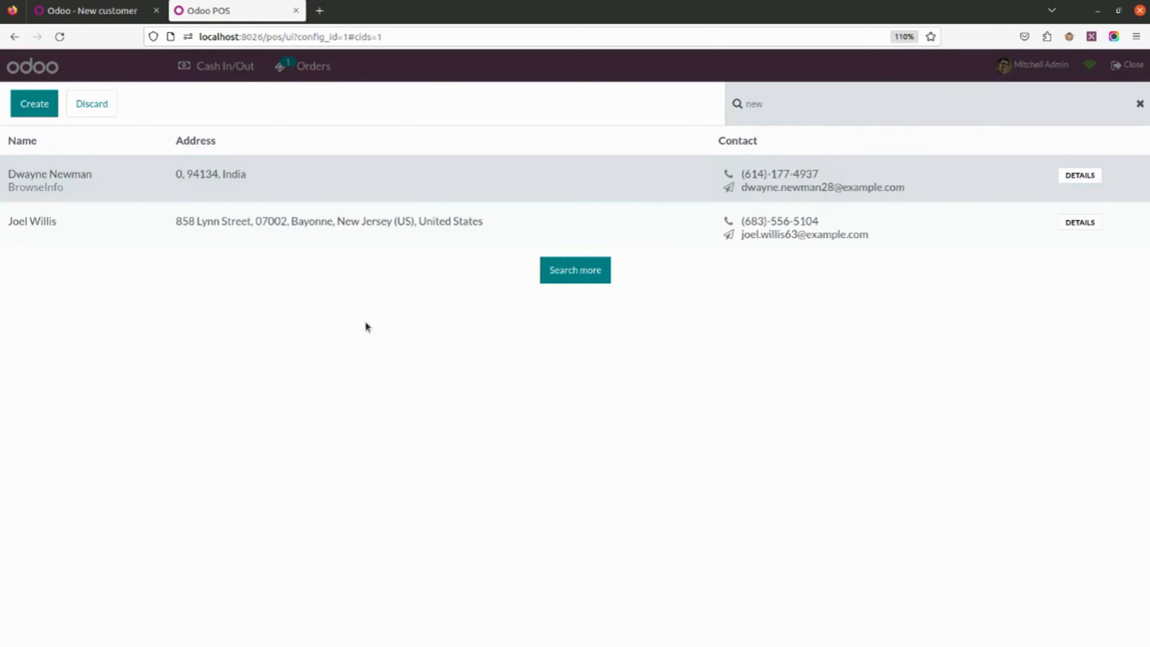
- Reload the POS register, search its customer list for "new" again, and leave the list without choosing a customer
{"action": "left_click", "coordinate": [59, 37]}
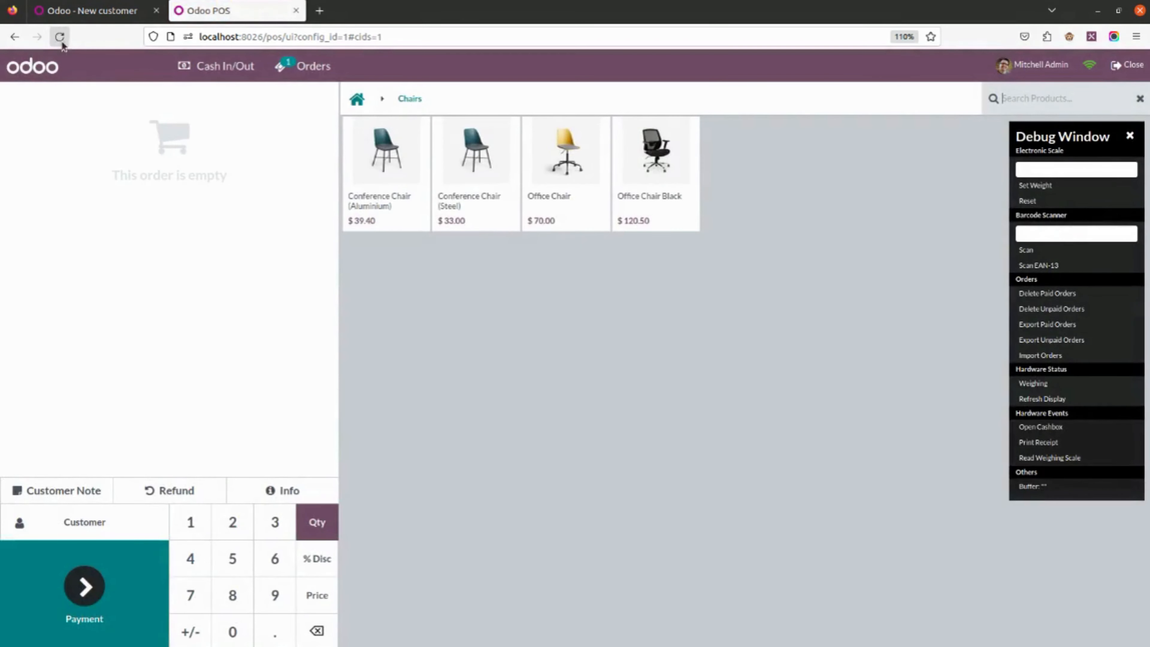
{"action": "left_click", "coordinate": [59, 37]}
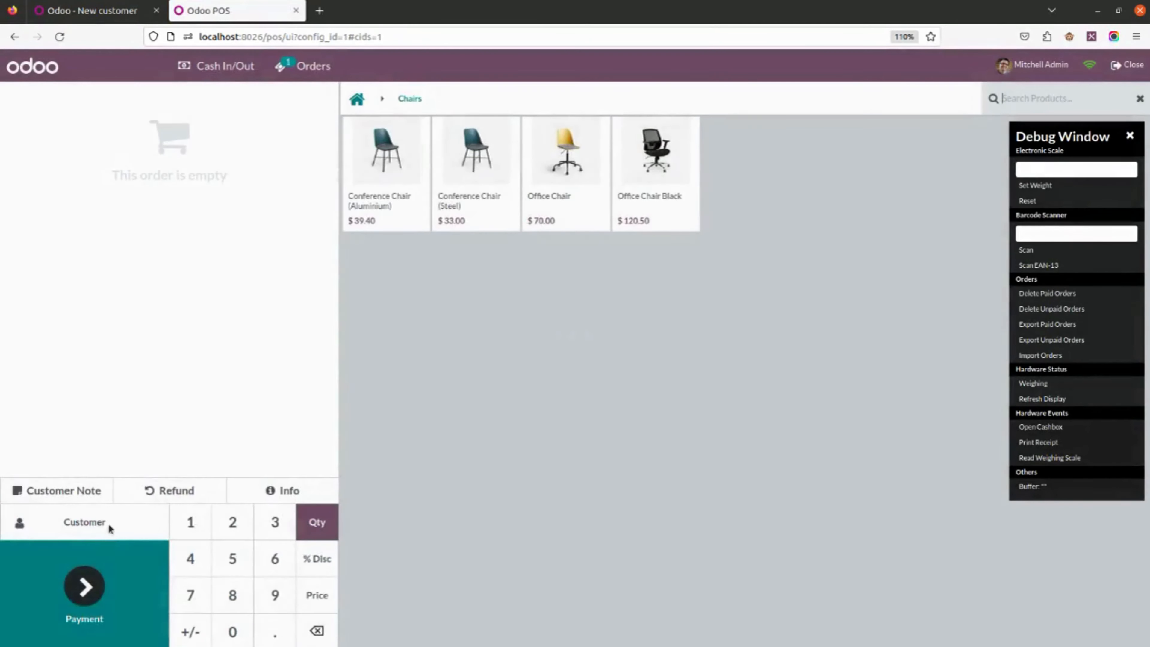
{"action": "left_click", "coordinate": [107, 522]}
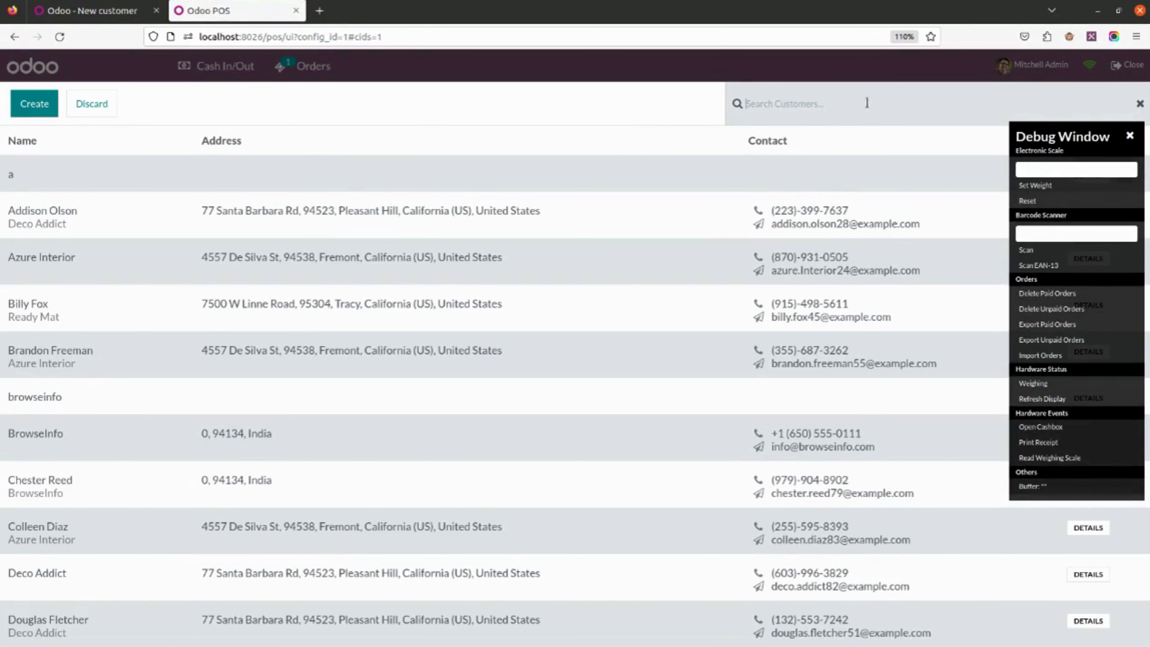
{"action": "type", "text": "new"}
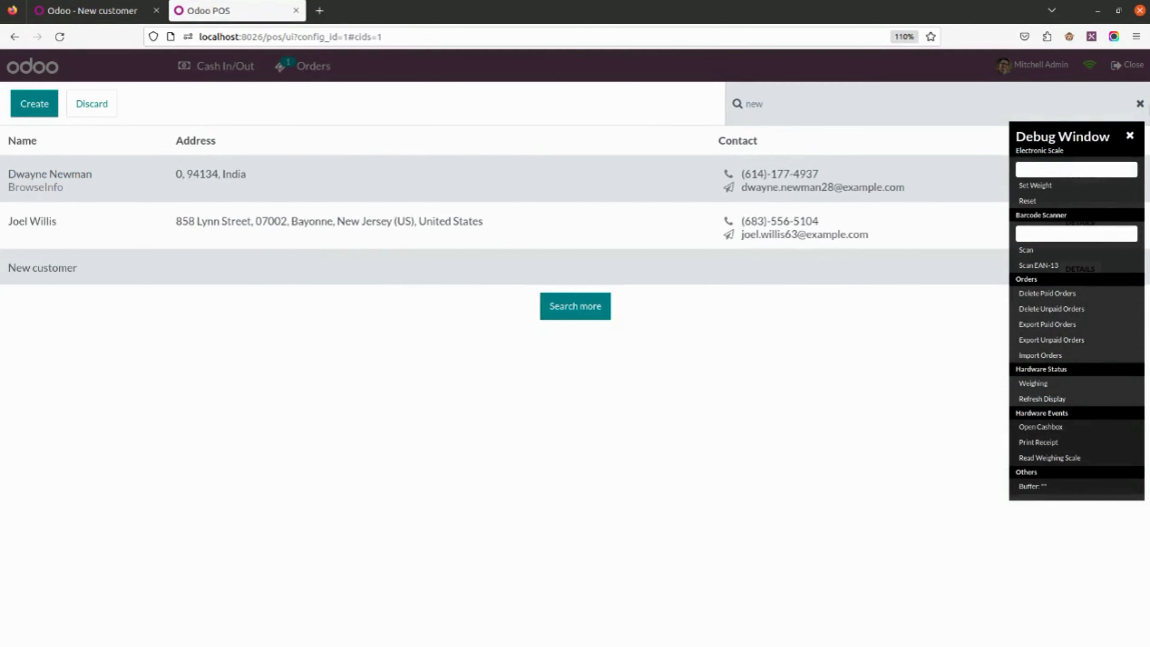
{"action": "left_click", "coordinate": [1130, 135]}
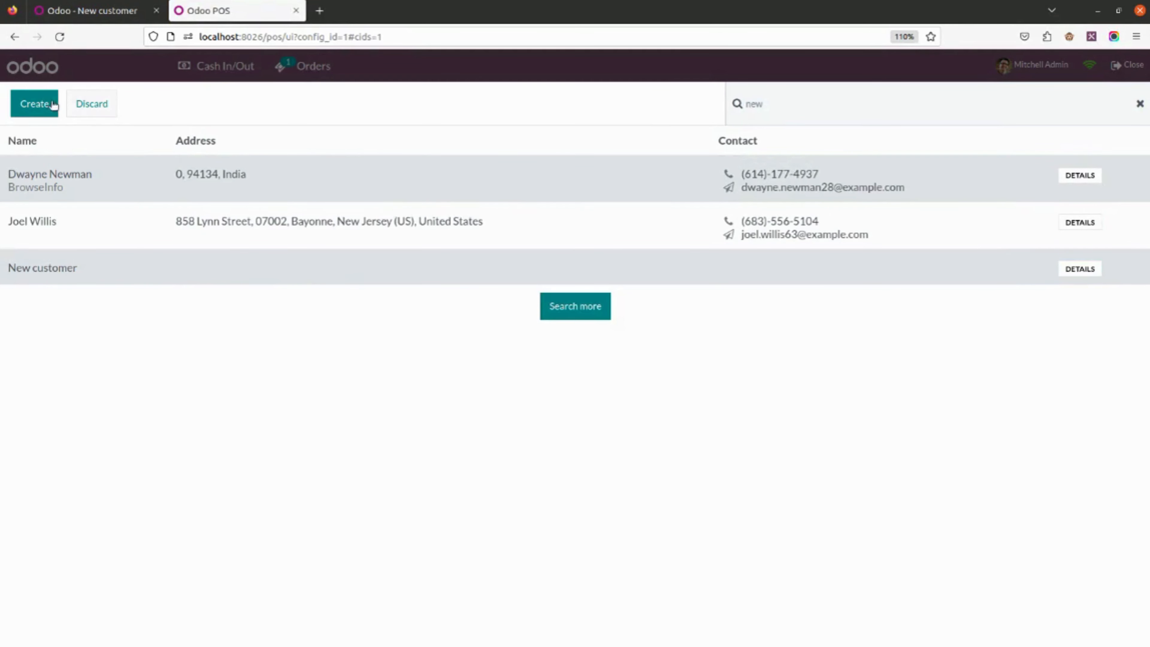
{"action": "left_click", "coordinate": [92, 104]}
- Check the Enable POS Product Customer Sync option in the Point of Sale settings, and return to the apps overview
{"action": "left_click", "coordinate": [93, 11]}
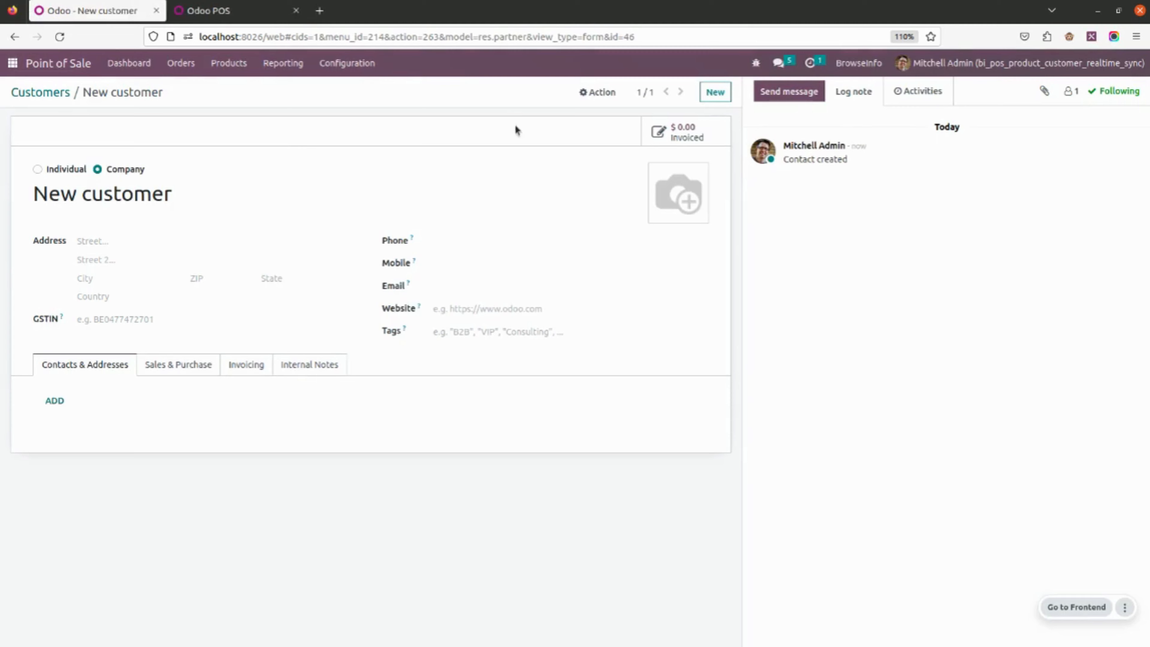
{"action": "left_click", "coordinate": [371, 68]}
{"action": "left_click", "coordinate": [366, 91]}
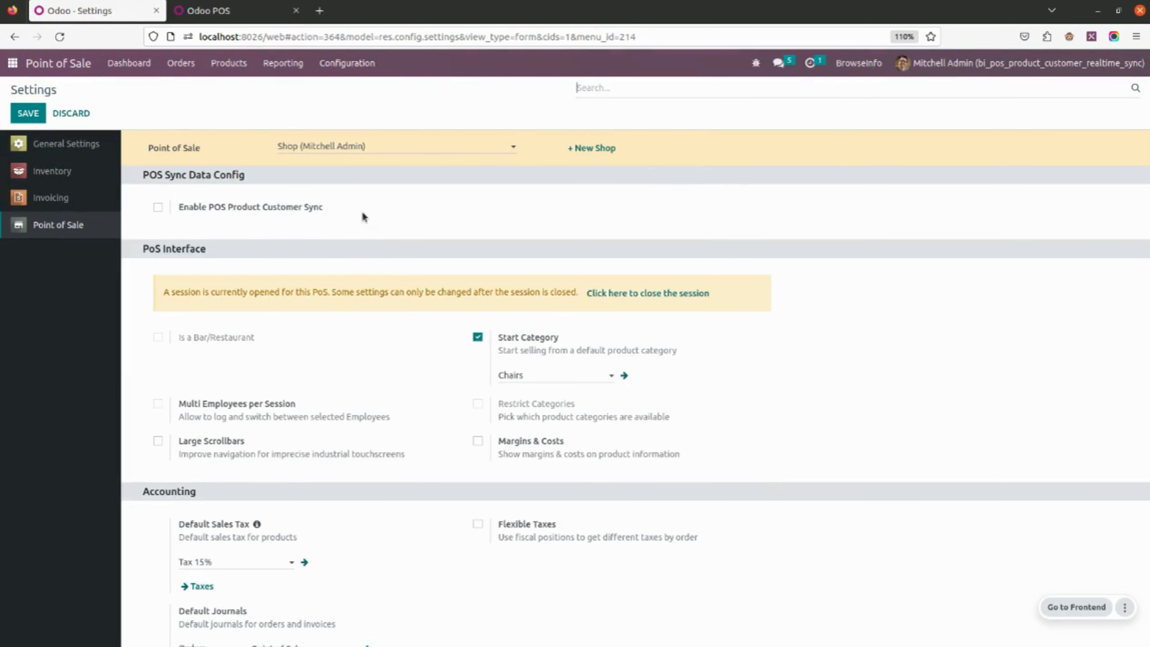
{"action": "left_click", "coordinate": [12, 65]}
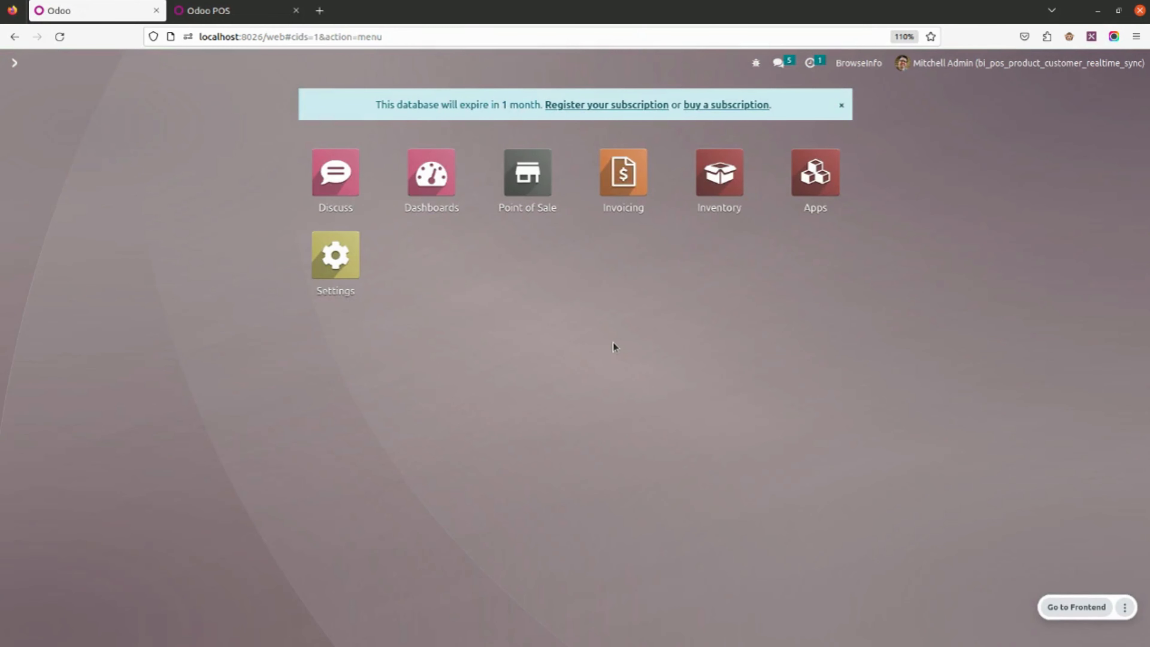